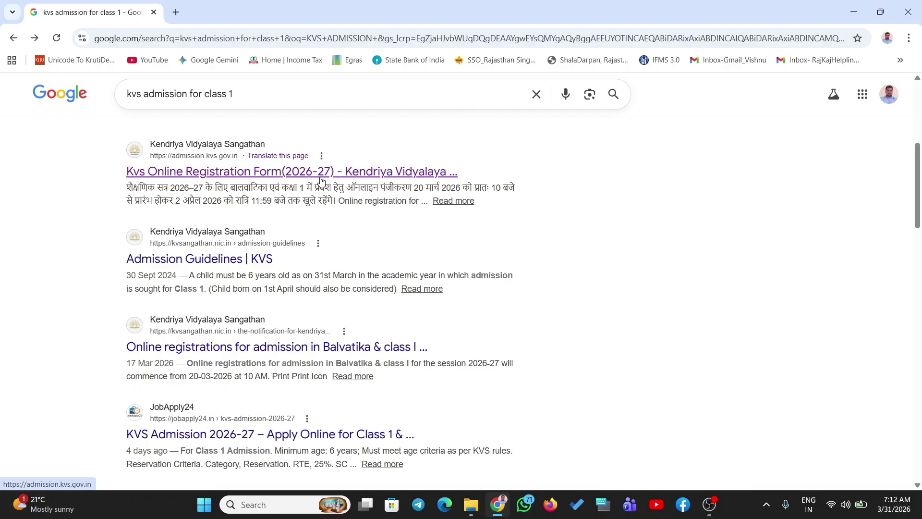
Step: Open the KVS admission site from the search results and go to the New Registration instructions
click(212, 153)
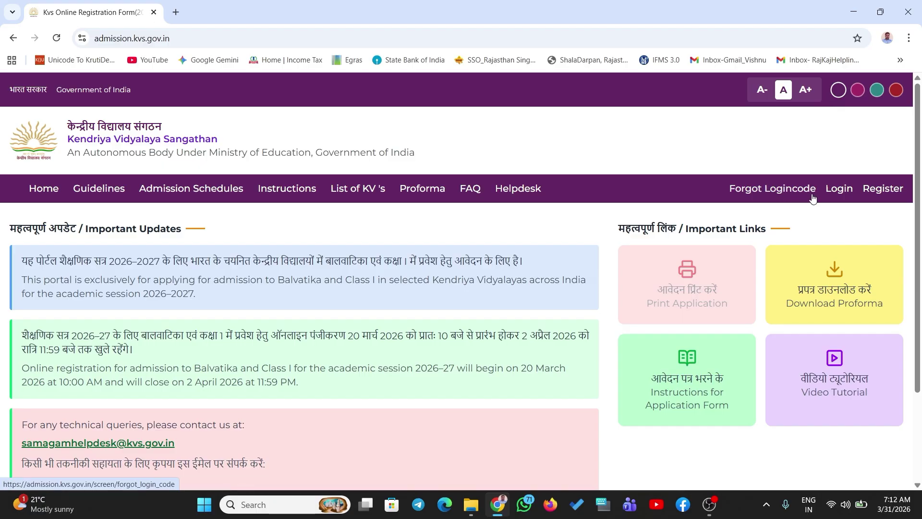
click(885, 188)
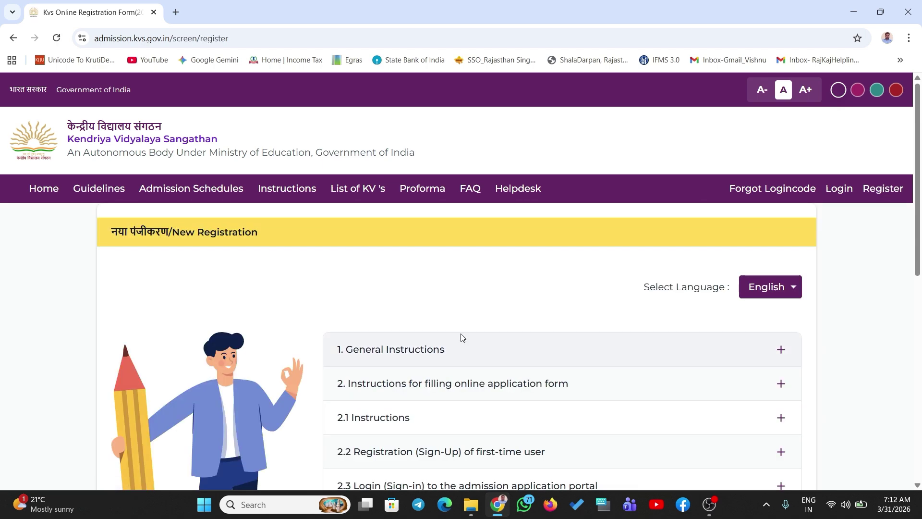
scroll(461, 335, down, 2)
scroll(461, 336, down, 6)
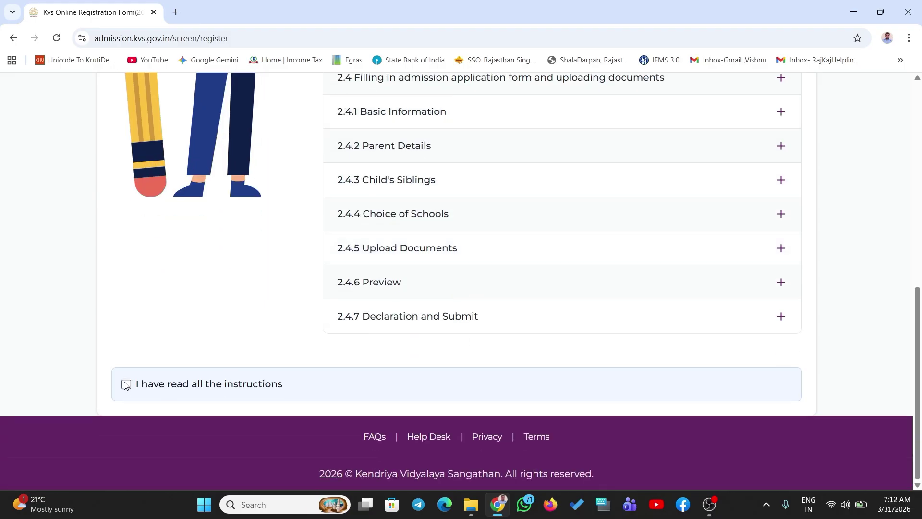
Step: Confirm the instructions have been read and choose Class 1 as the class applied for
click(126, 385)
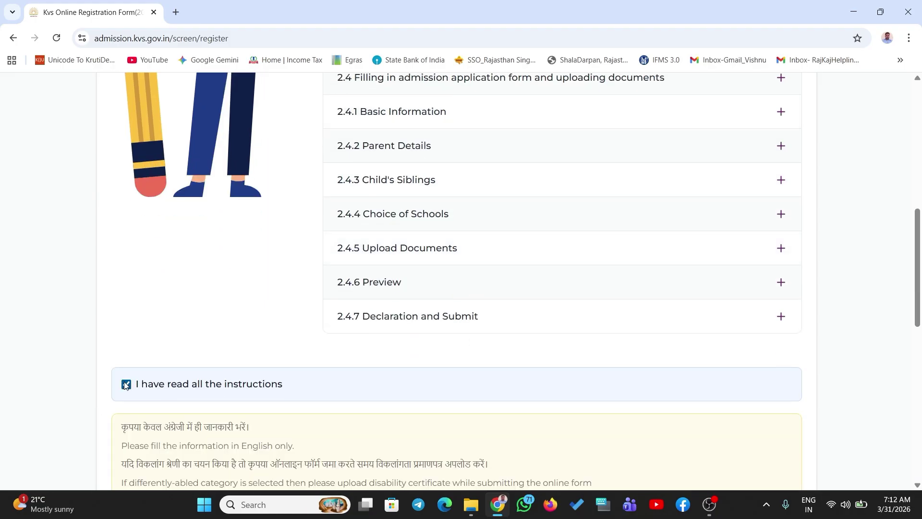
scroll(236, 296, down, 8)
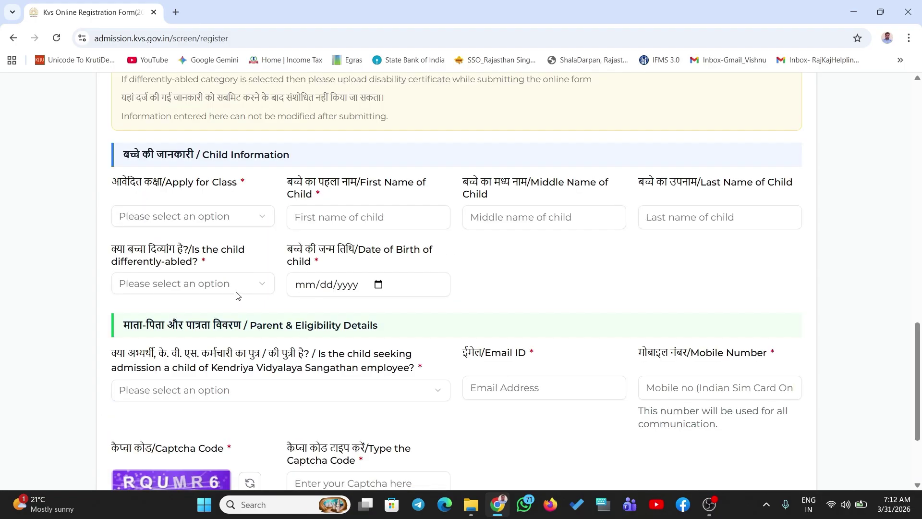
click(170, 216)
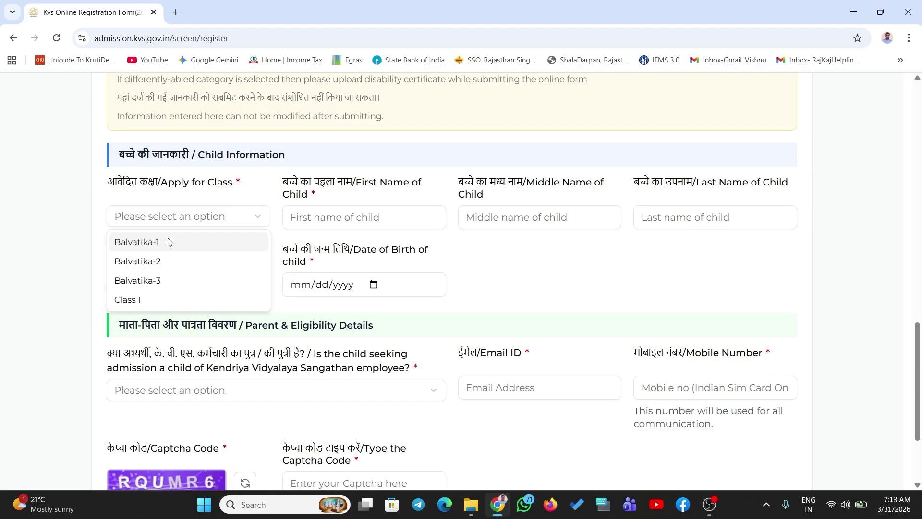
click(127, 298)
Step: Enter the child's first and last name, leaving the middle name blank
click(344, 223)
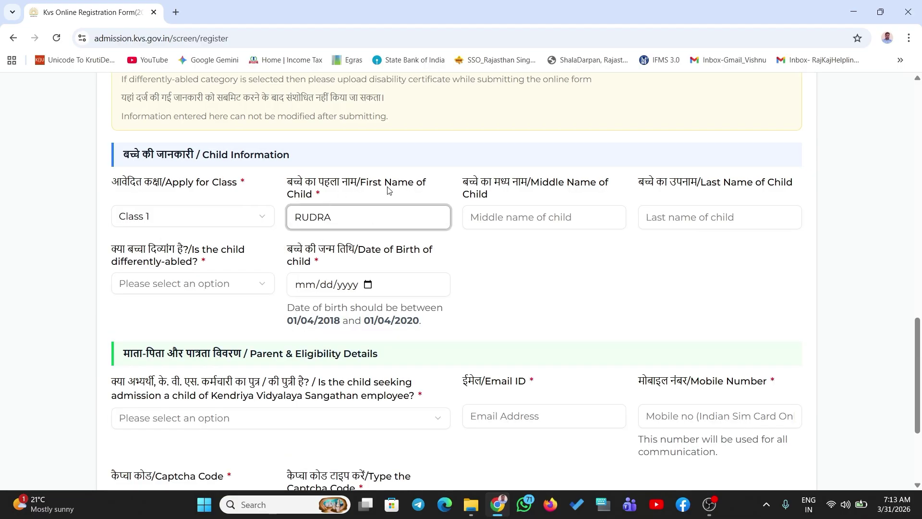
key(Tab)
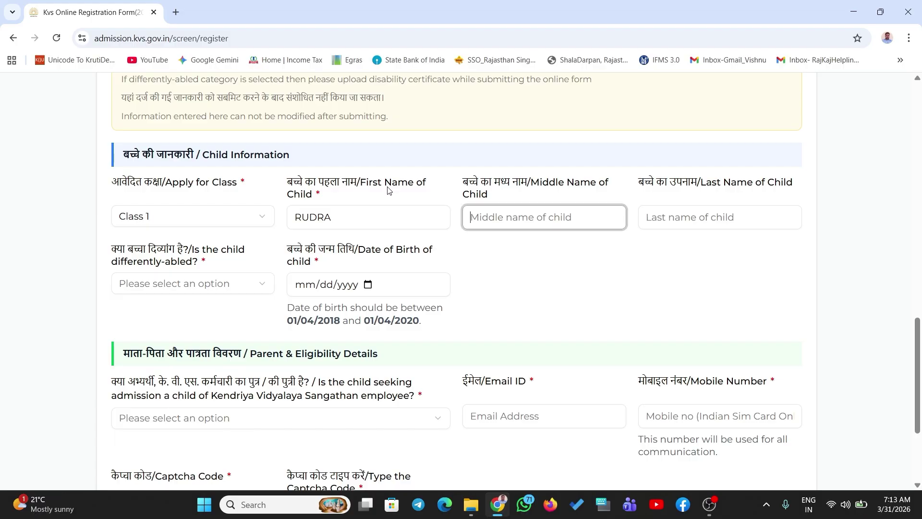
key(Tab)
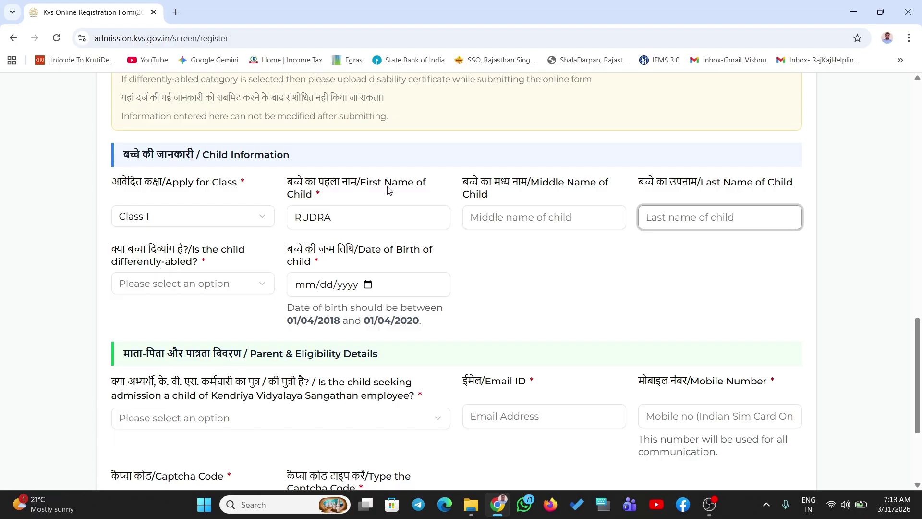
key(Tab)
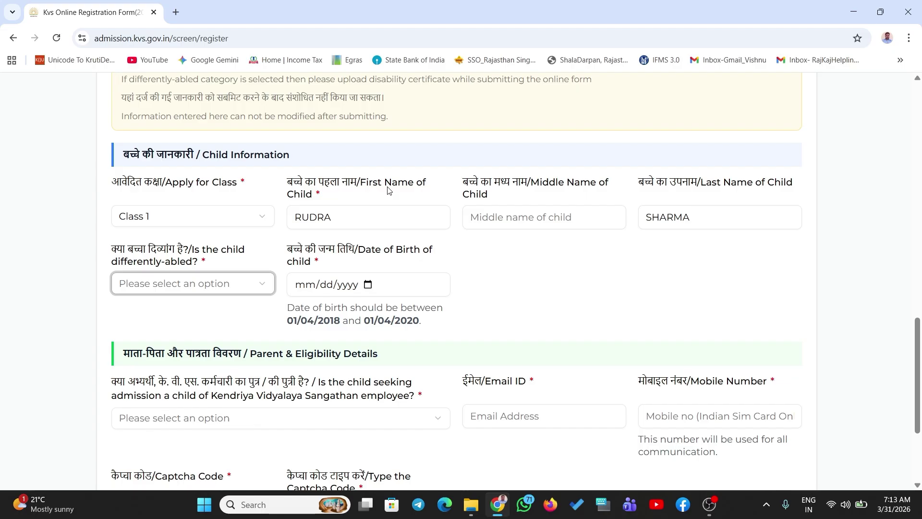
Step: Answer No to differently-abled, pick the date of birth, and answer No to KVS employee's child
click(202, 288)
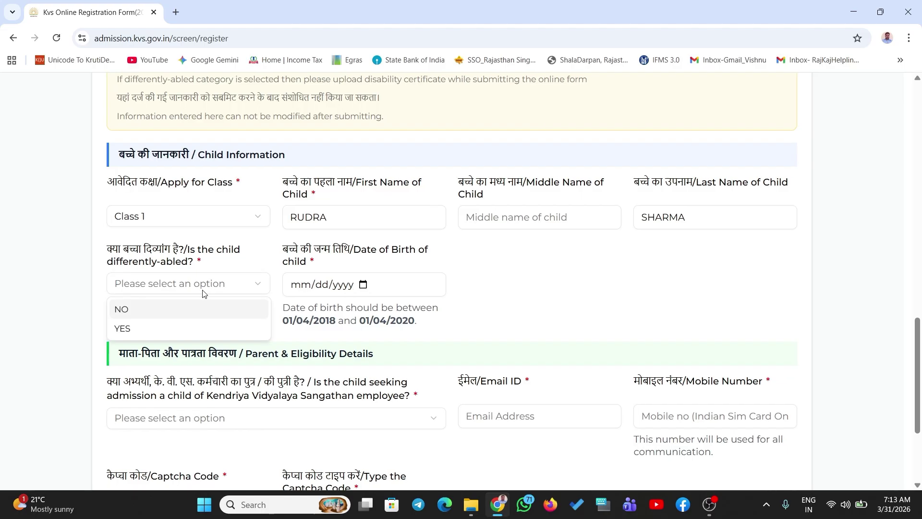
click(174, 310)
click(369, 285)
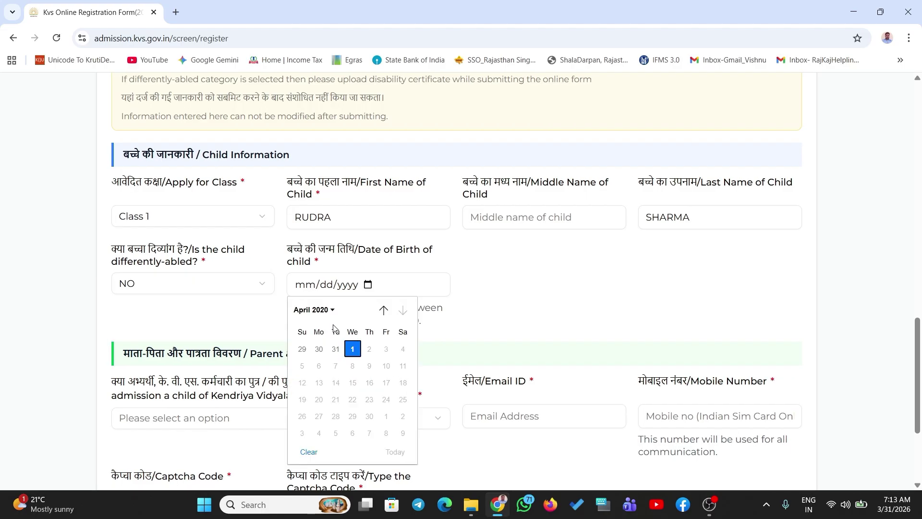
scroll(371, 297, down, 3)
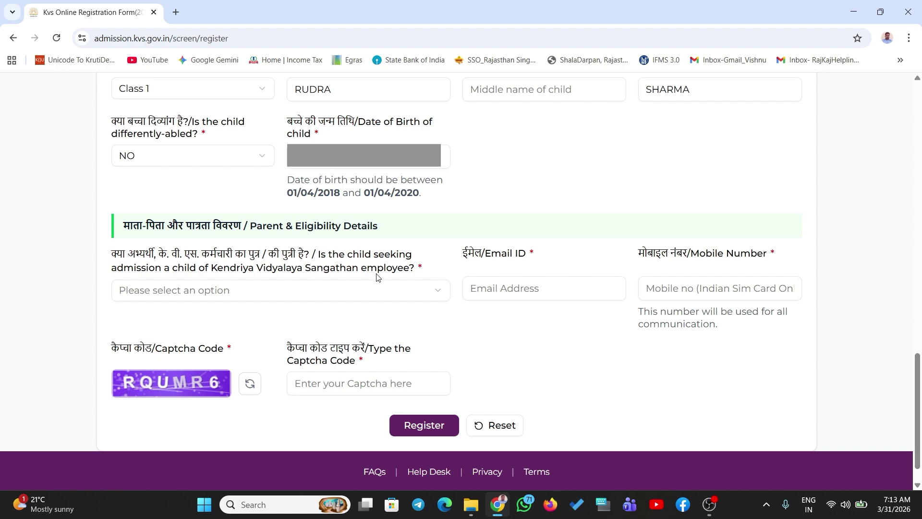
click(409, 288)
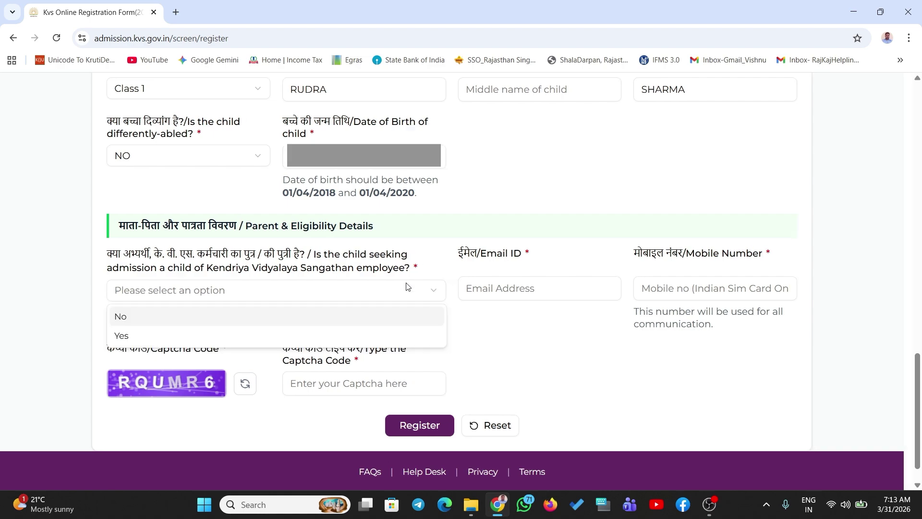
click(313, 323)
Step: Fill in the contact e-mail and mobile number, then enter the captcha
click(532, 290)
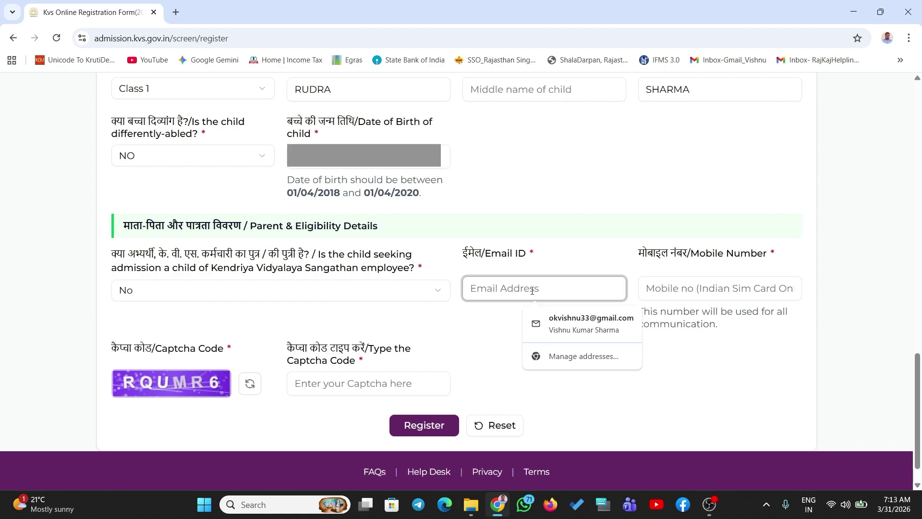
text(o)
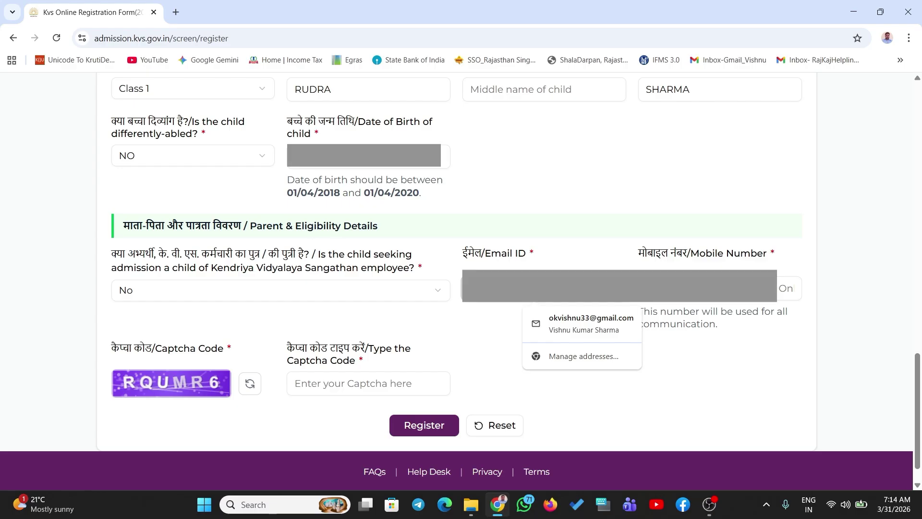
click(788, 288)
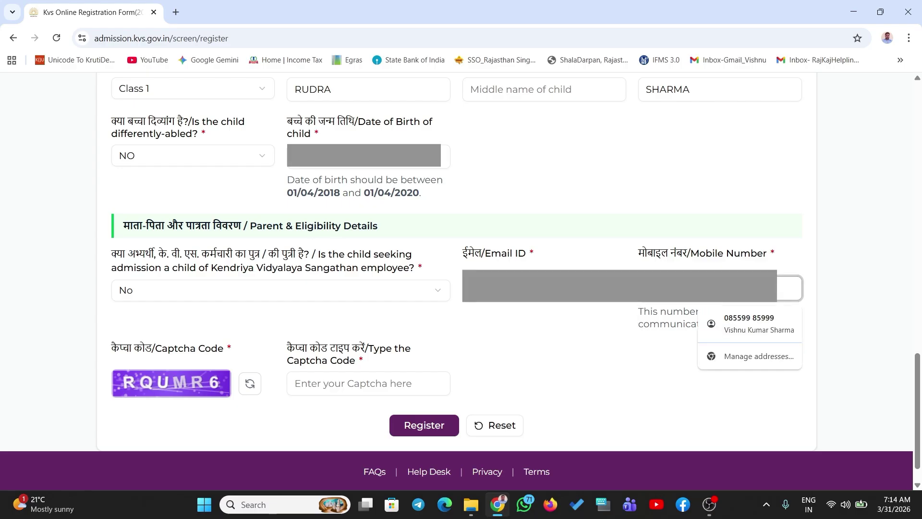
scroll(461, 278, down, 1)
click(369, 351)
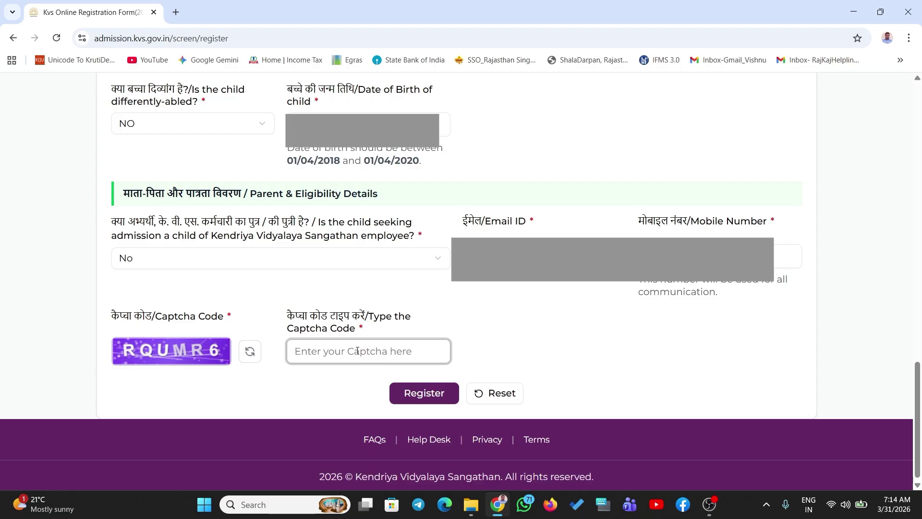
text(RQUMR6)
scroll(461, 279, up, 2)
scroll(560, 340, up, 1)
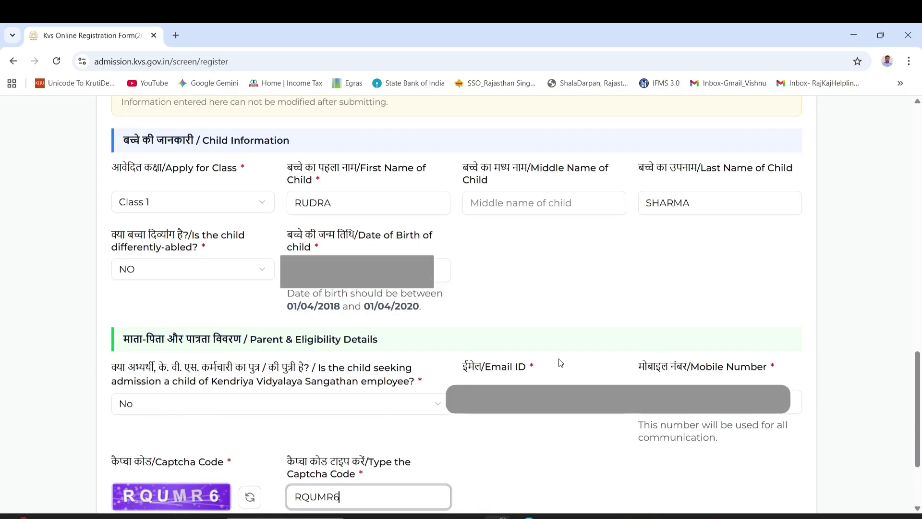
scroll(561, 363, down, 2)
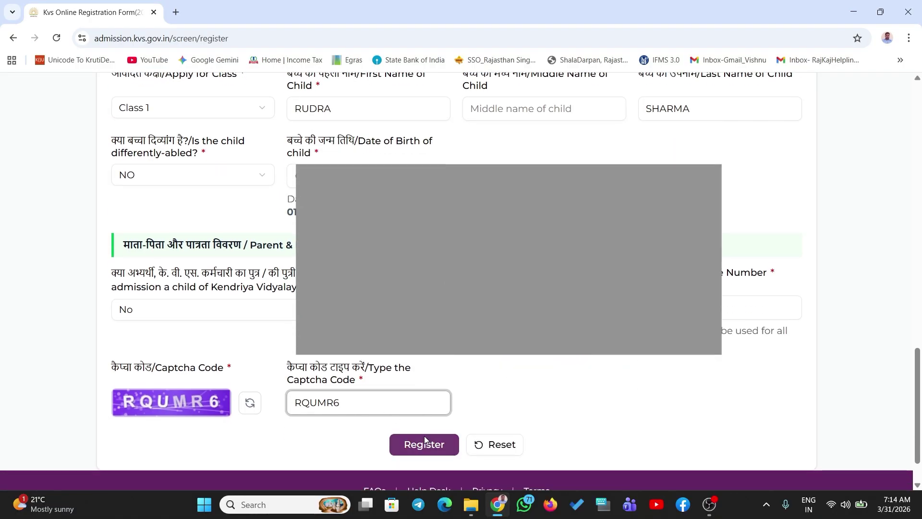
Step: Submit the registration, enter the received OTP and the captcha, and verify
click(420, 449)
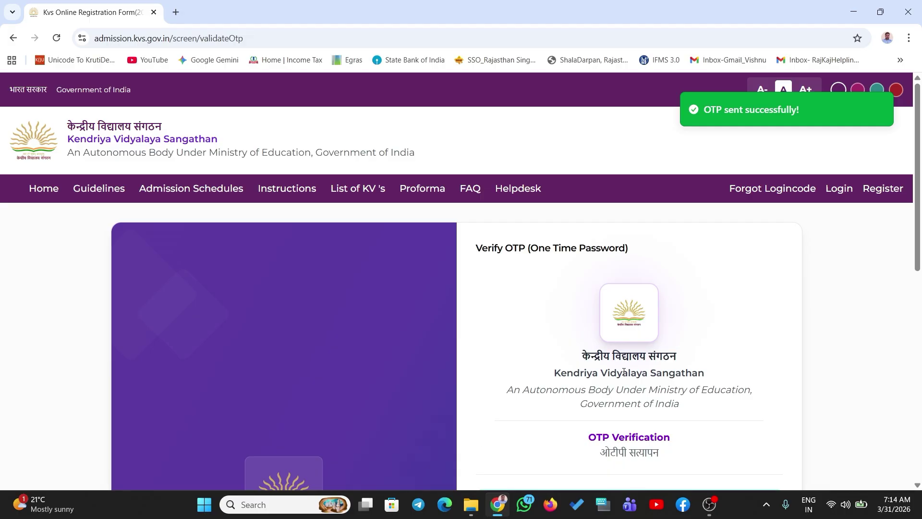
scroll(682, 330, down, 3)
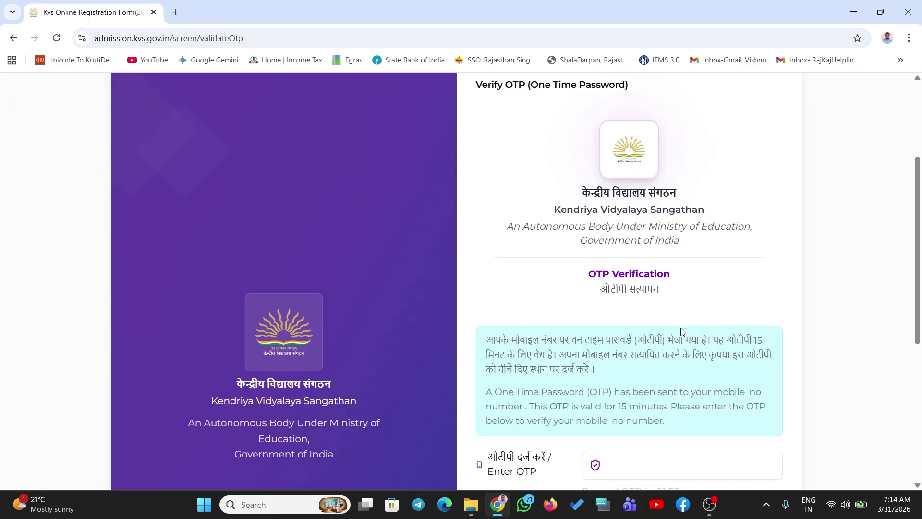
scroll(682, 330, down, 3)
click(637, 314)
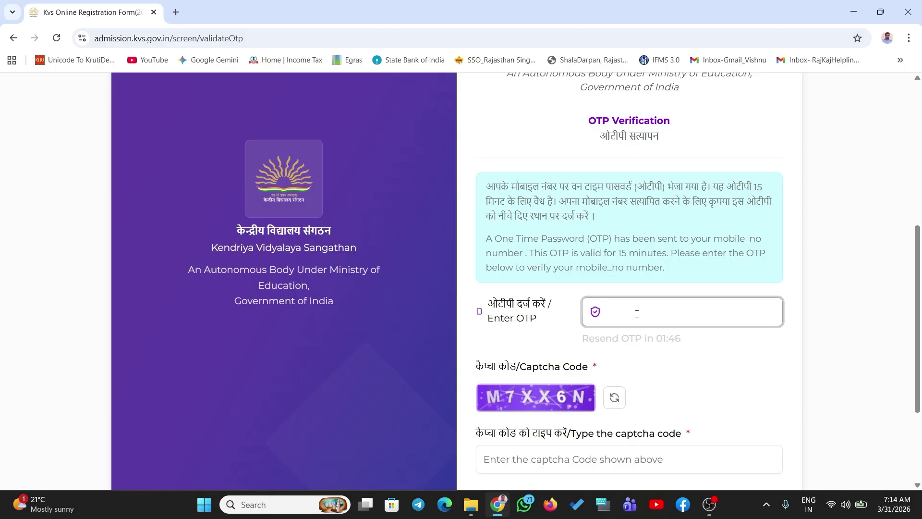
scroll(716, 364, down, 1)
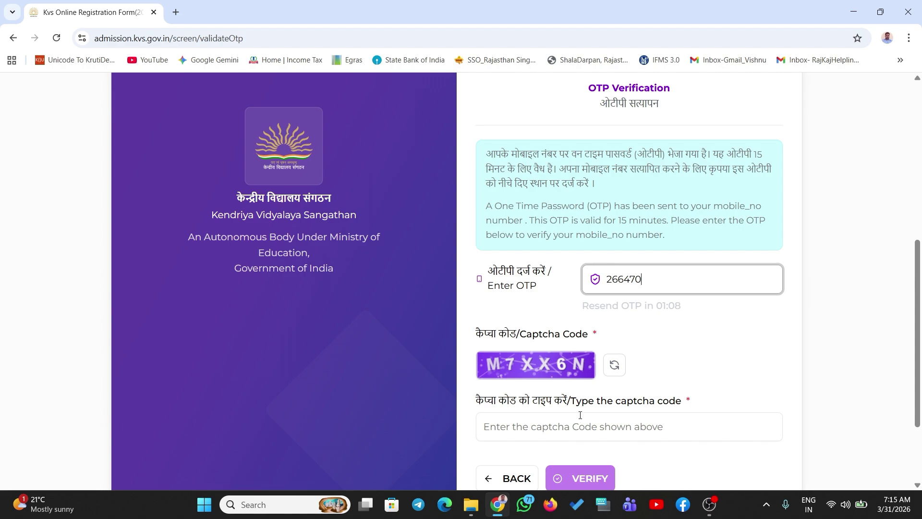
click(577, 427)
scroll(576, 427, down, 1)
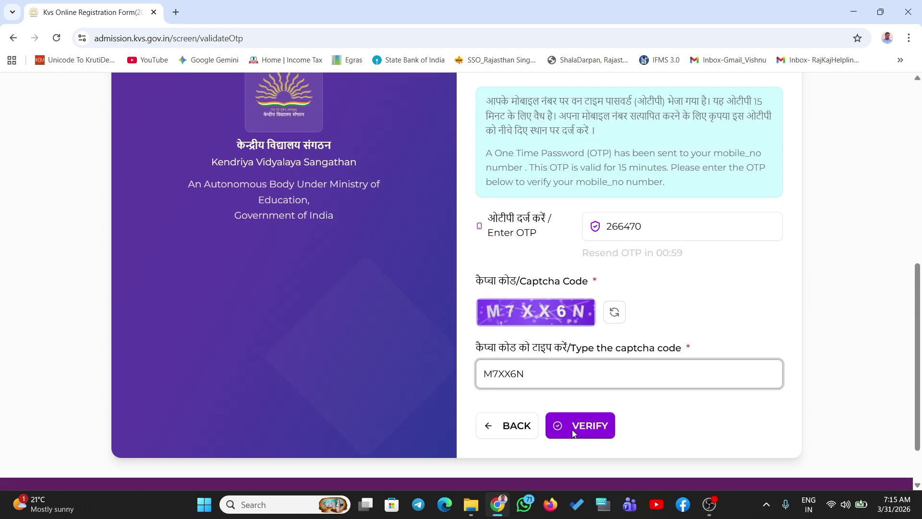
click(575, 431)
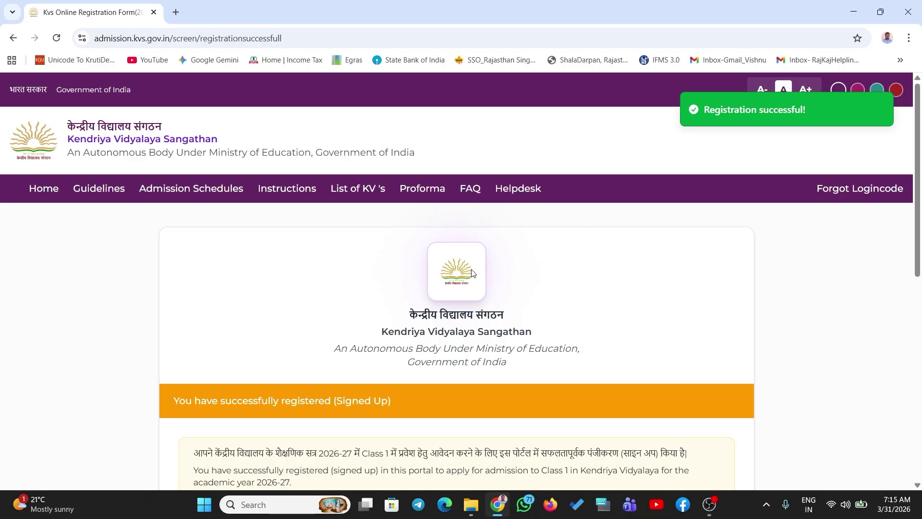
Step: Preview the registration details for printing, cancel it, then follow the login link
scroll(535, 324, down, 3)
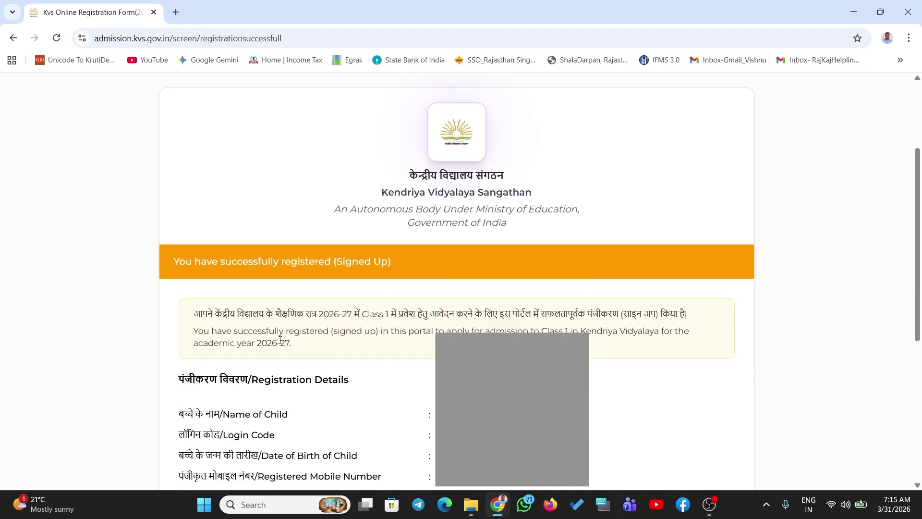
scroll(275, 197, down, 4)
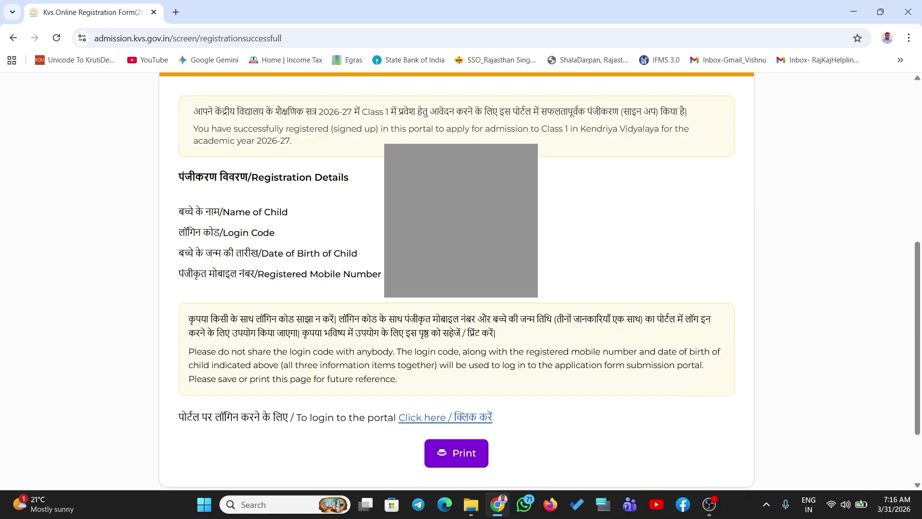
scroll(461, 221, down, 2)
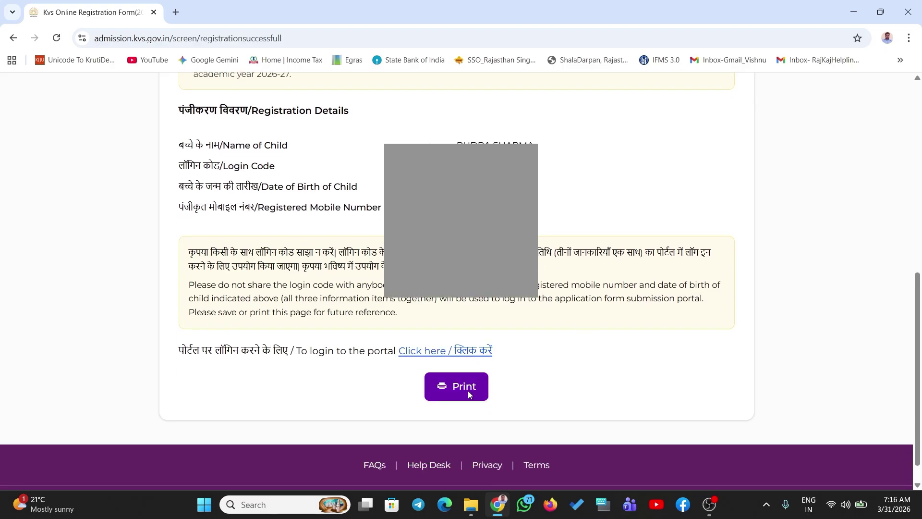
click(469, 395)
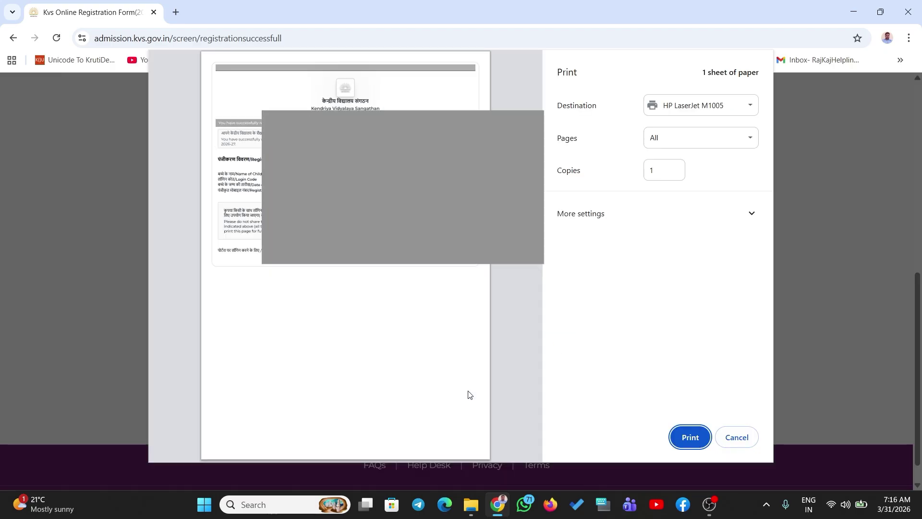
click(736, 437)
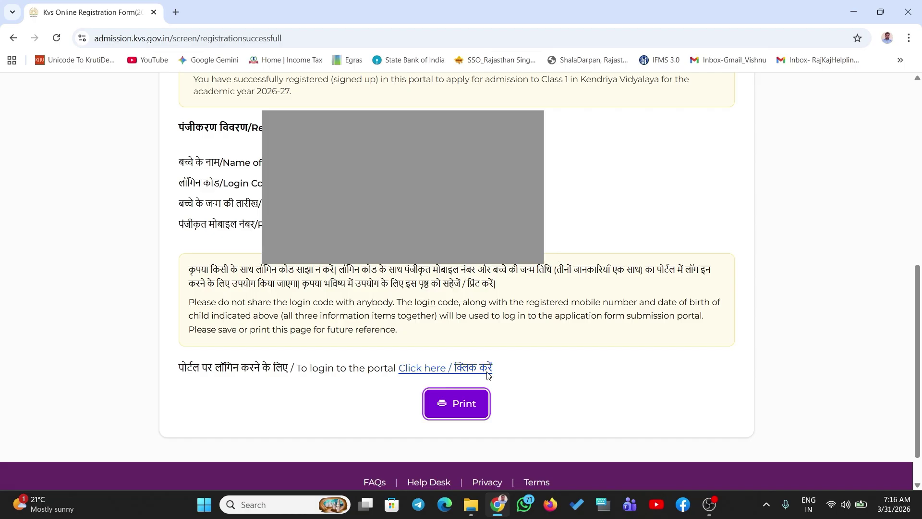
click(453, 368)
Step: Log in with the registered user's login details and captcha
scroll(833, 303, down, 2)
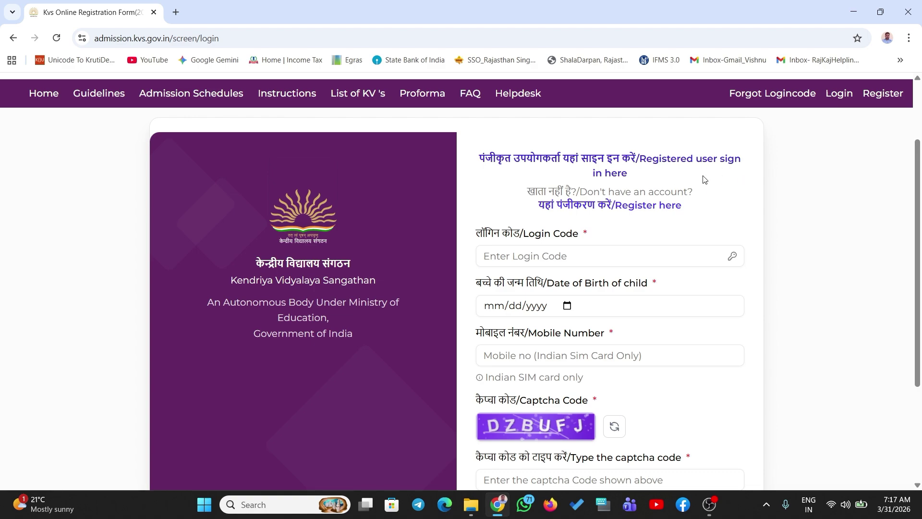
scroll(704, 180, down, 2)
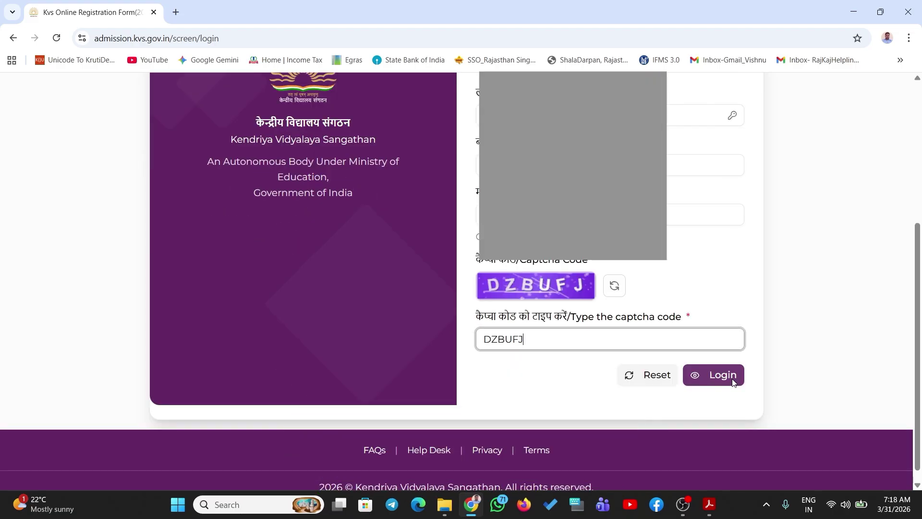
click(722, 375)
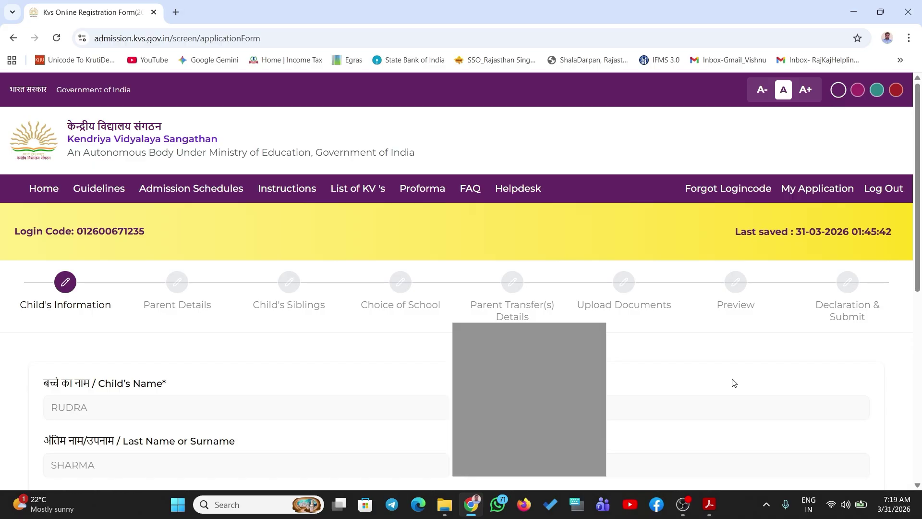
Step: Set the child's mother tongue to Hindi
scroll(685, 364, down, 5)
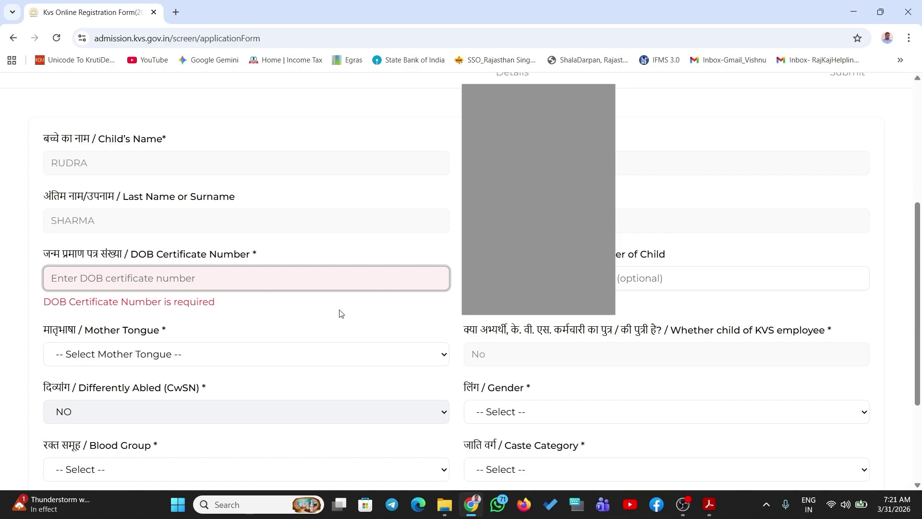
scroll(362, 313, down, 1)
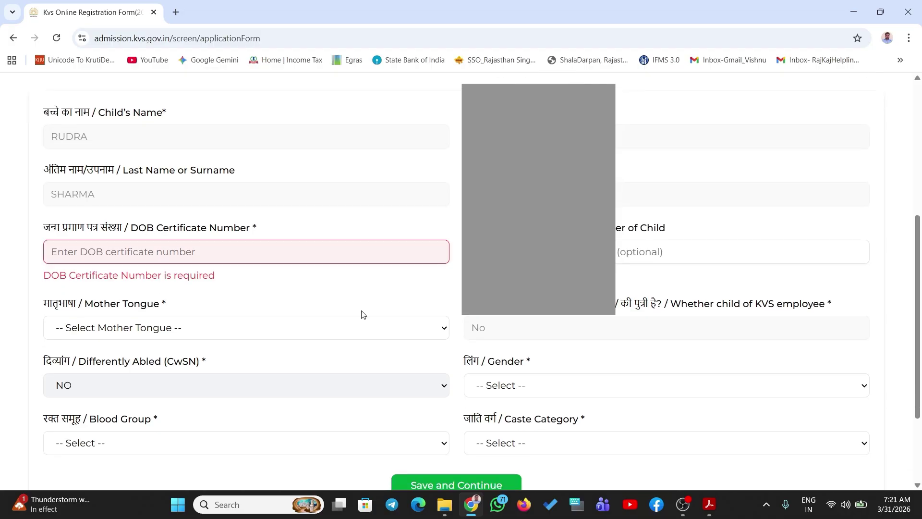
click(188, 327)
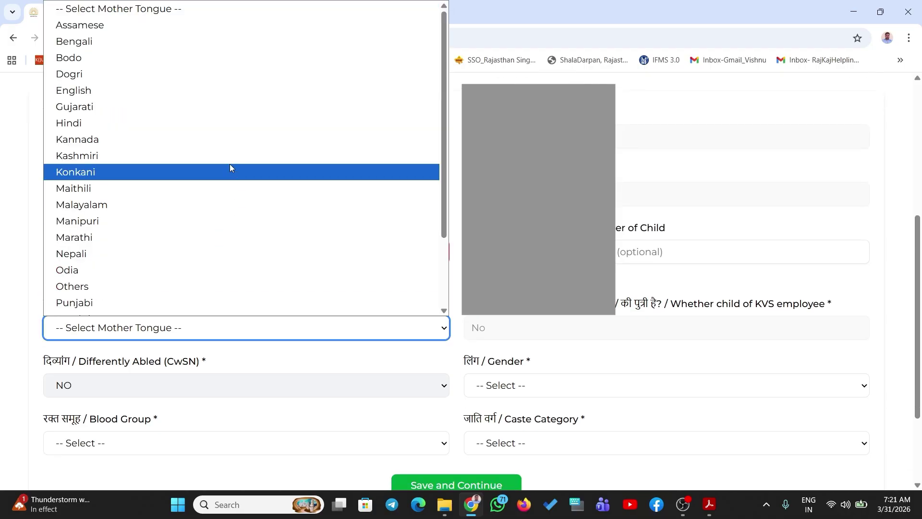
click(207, 123)
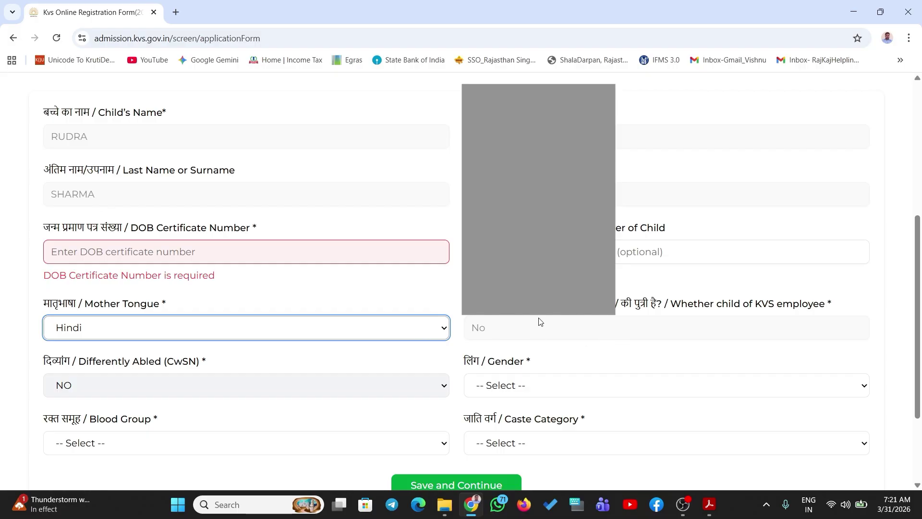
click(582, 332)
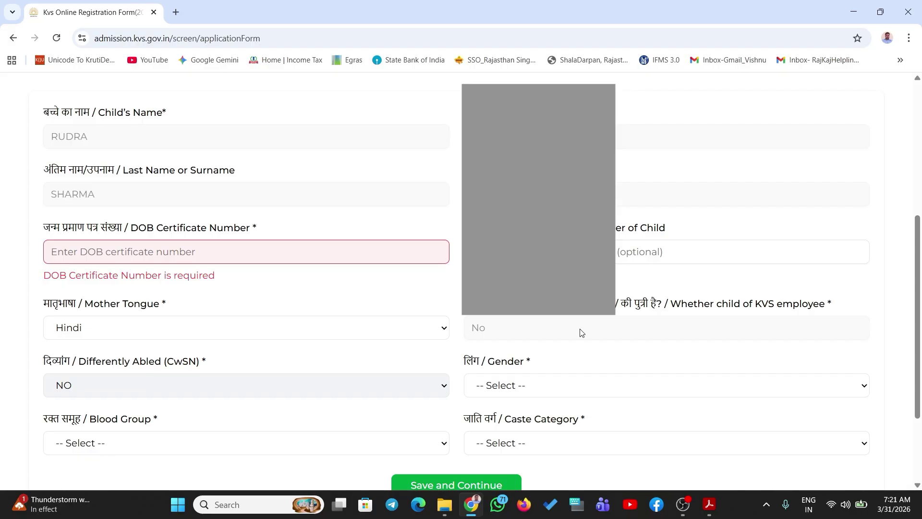
scroll(582, 333, down, 2)
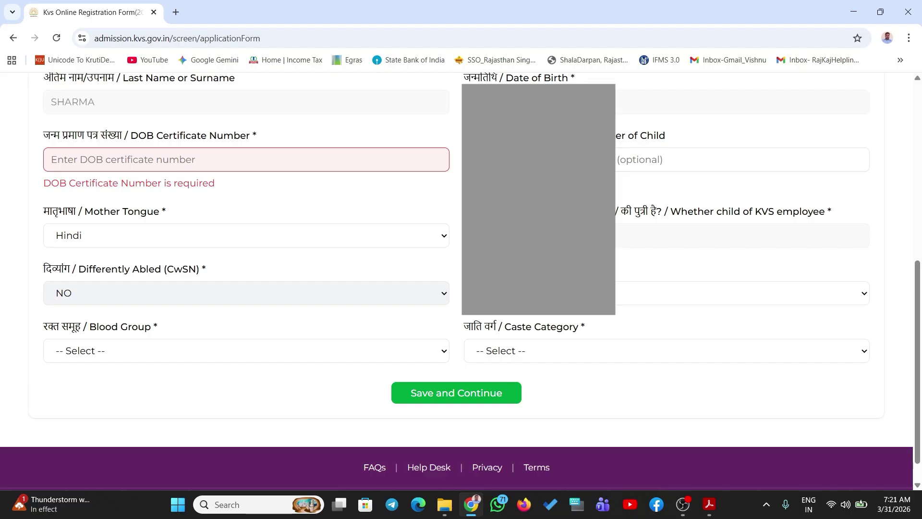
Step: Set blood group O+ and caste category General, leaving gender unchanged
click(620, 293)
click(528, 331)
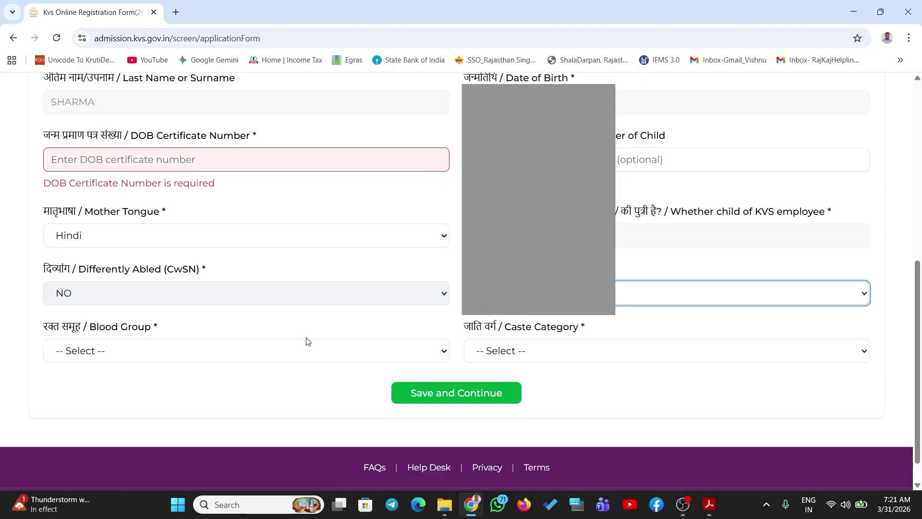
click(243, 349)
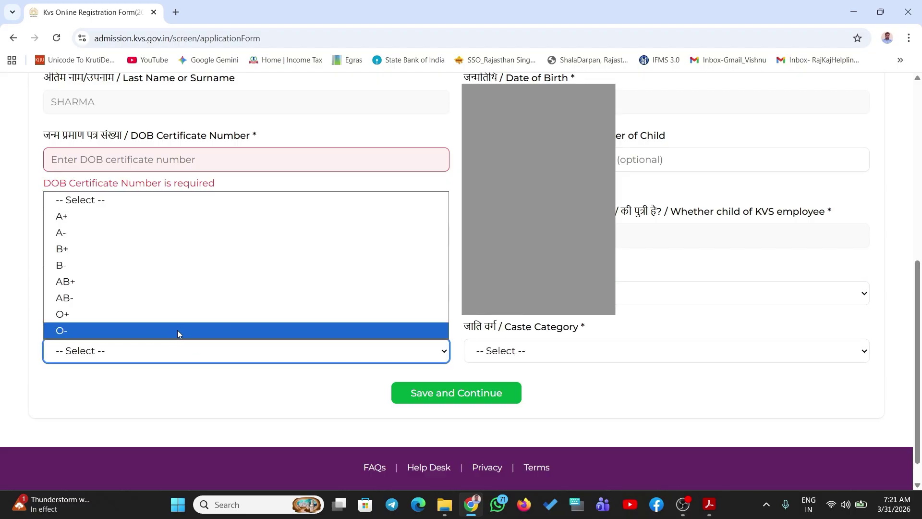
click(188, 321)
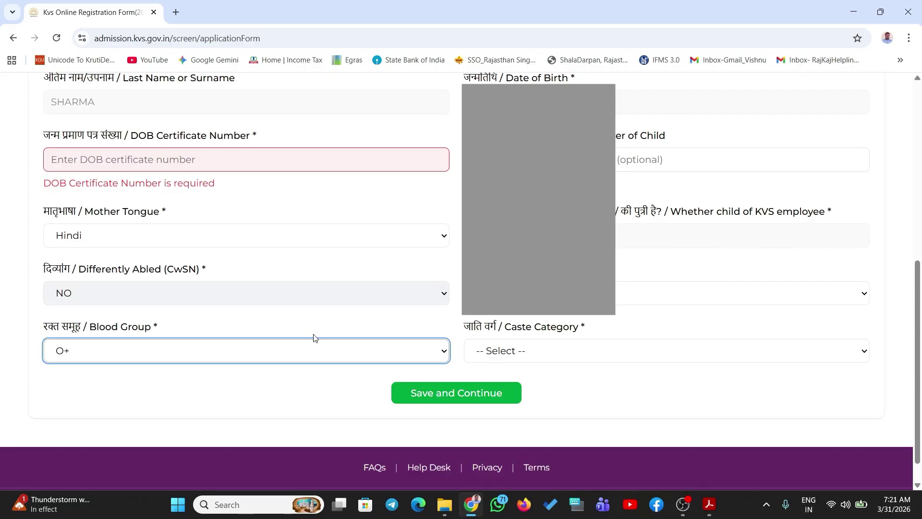
click(540, 352)
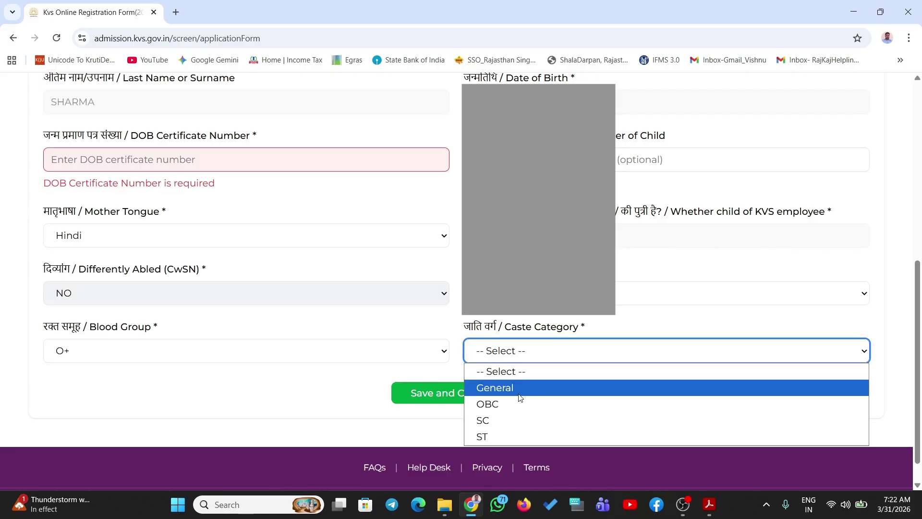
click(519, 387)
Step: Mark the family as not BPL/EWS and save the child's information
scroll(518, 397, down, 2)
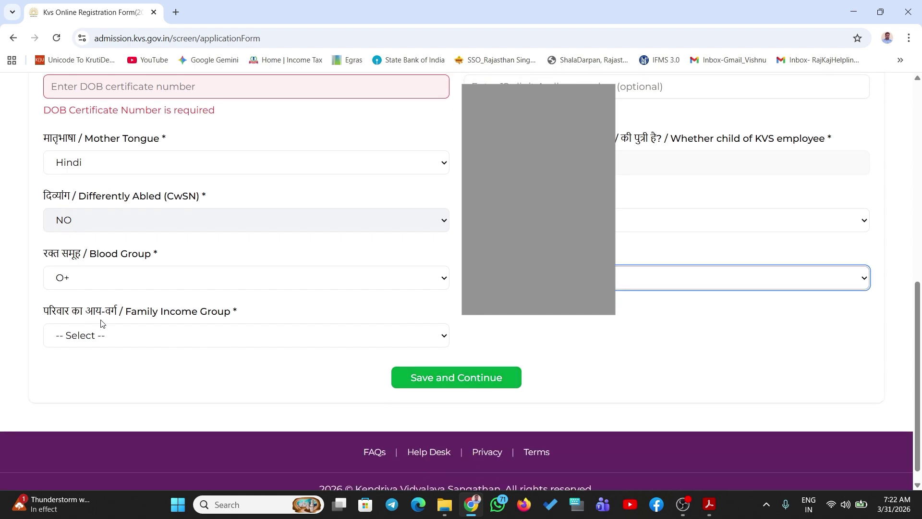
click(207, 334)
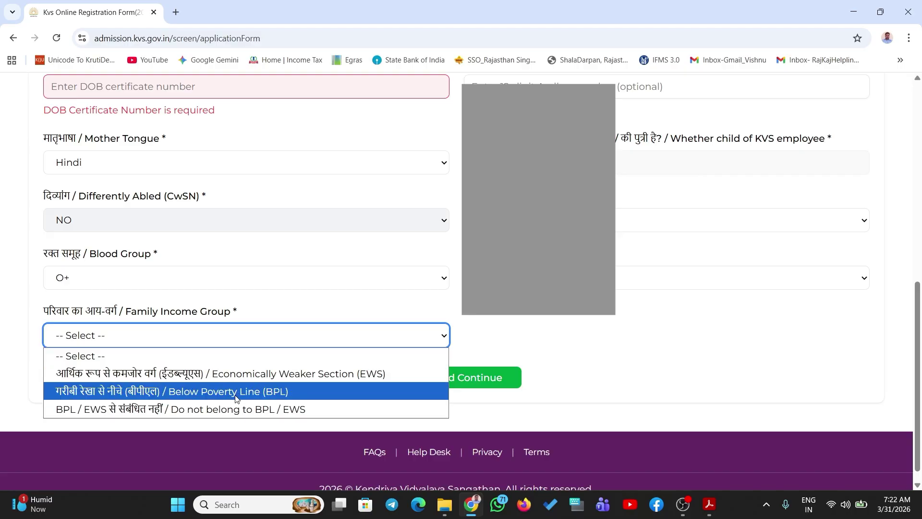
click(211, 409)
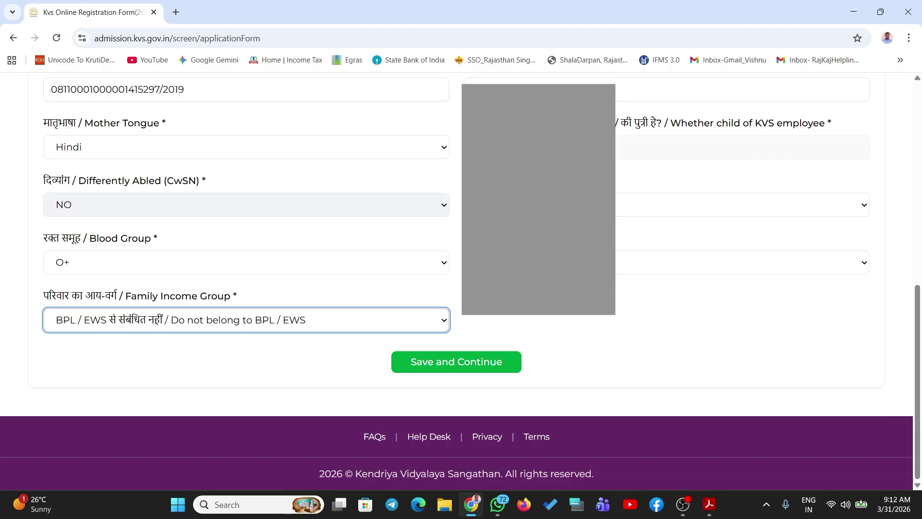
click(472, 362)
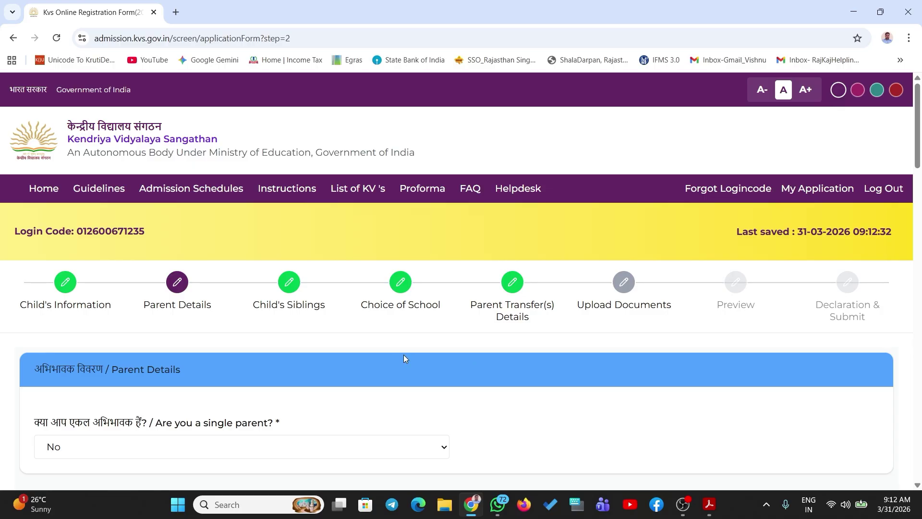
Step: Keep single parent as No and the mother's title as Ms, then review Mother's Details
scroll(314, 236, down, 4)
scroll(314, 235, up, 2)
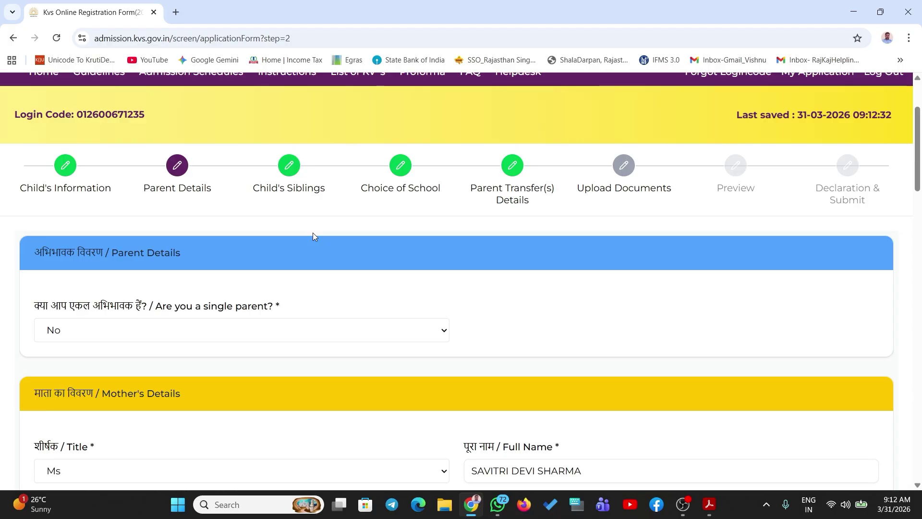
scroll(313, 232, down, 2)
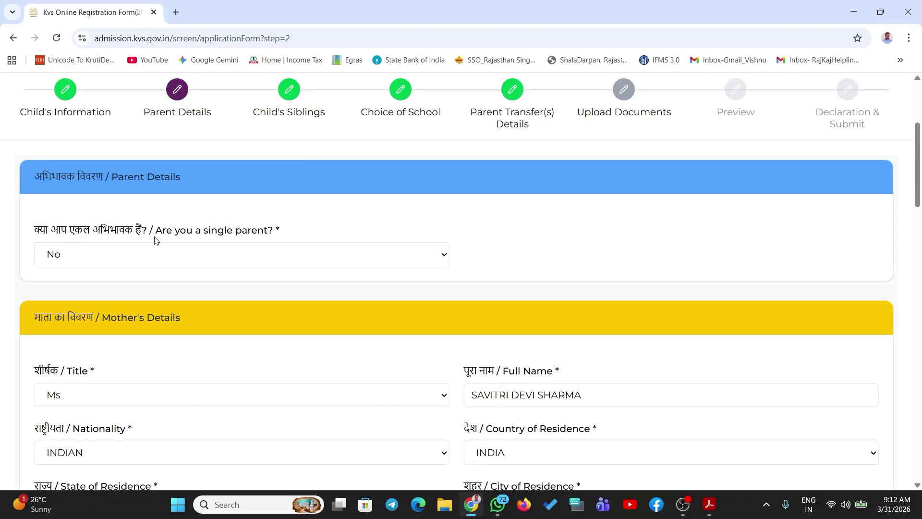
click(346, 254)
click(222, 291)
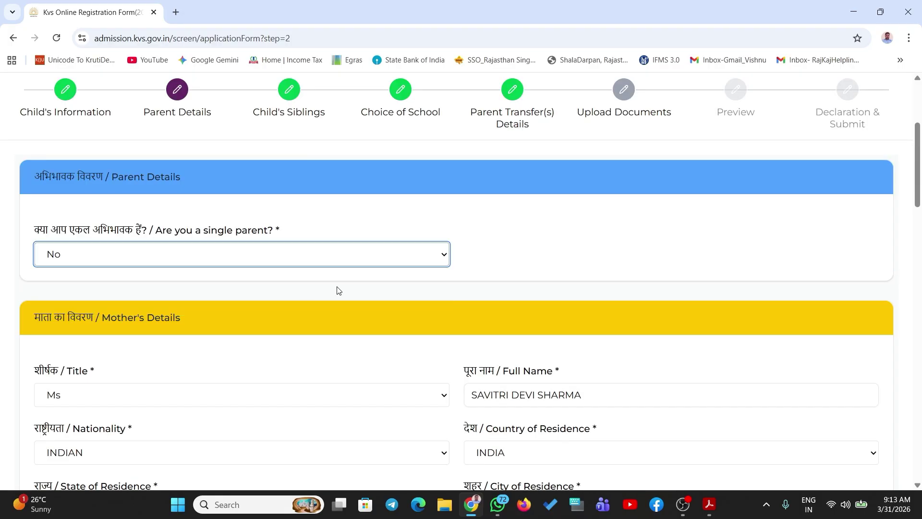
scroll(339, 290, down, 5)
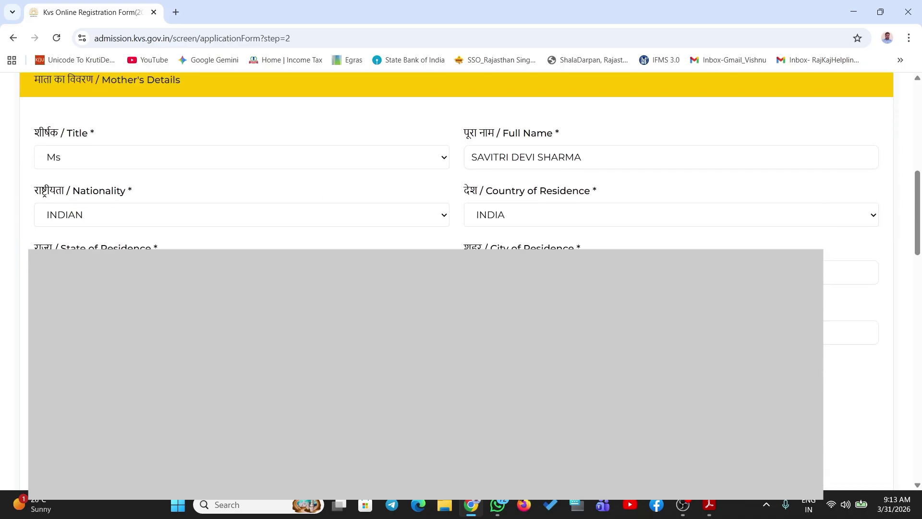
click(269, 164)
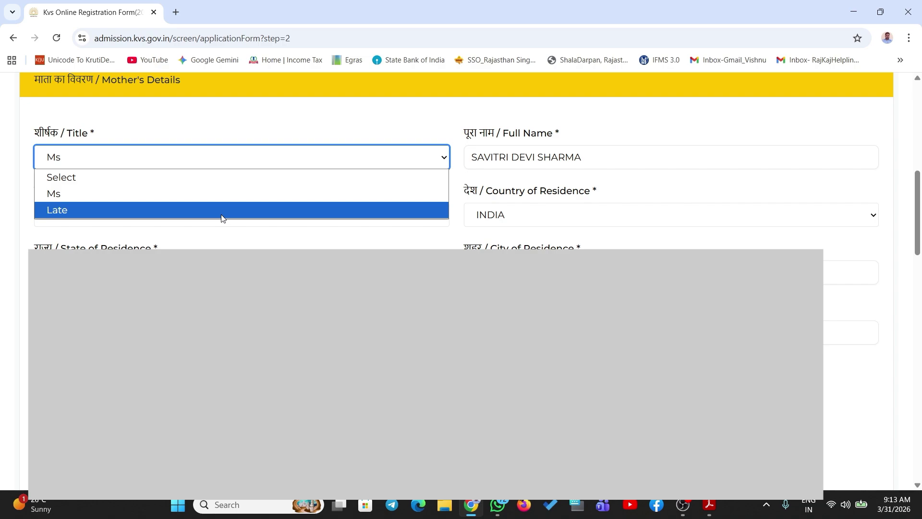
click(241, 196)
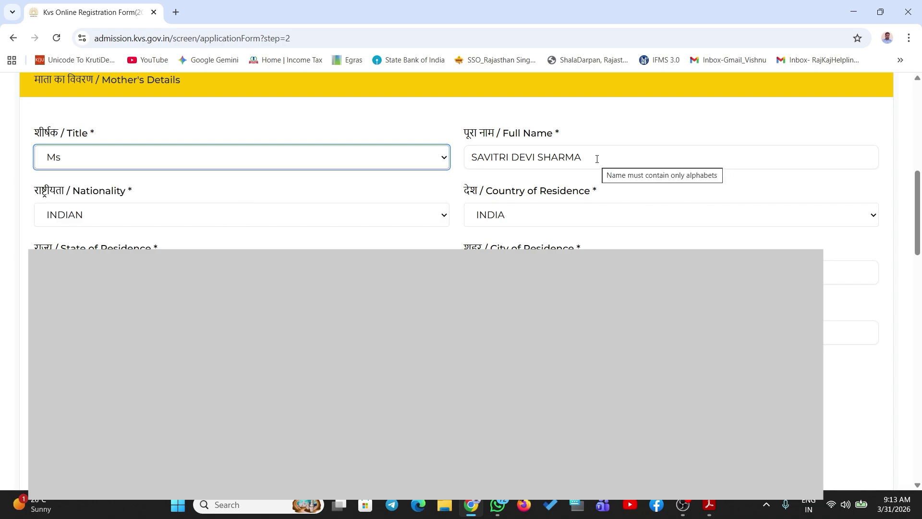
scroll(597, 159, down, 1)
scroll(597, 159, down, 1)
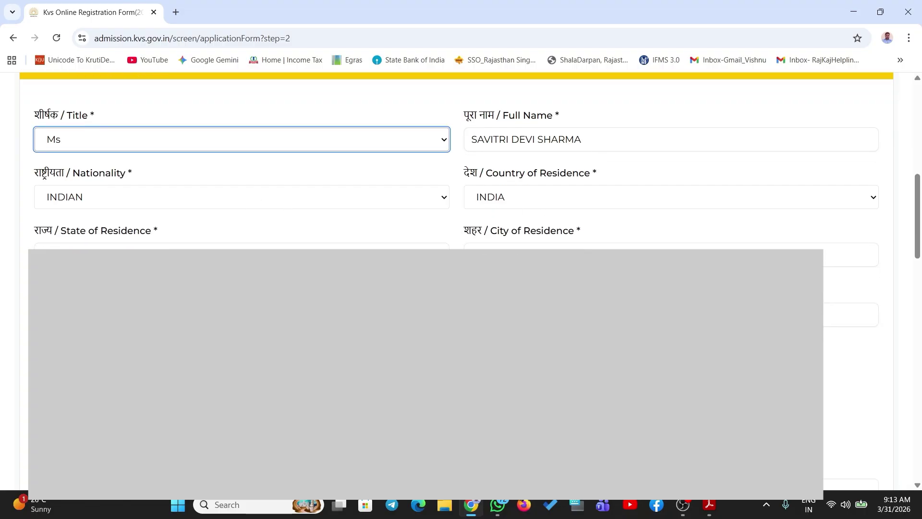
scroll(550, 256, down, 3)
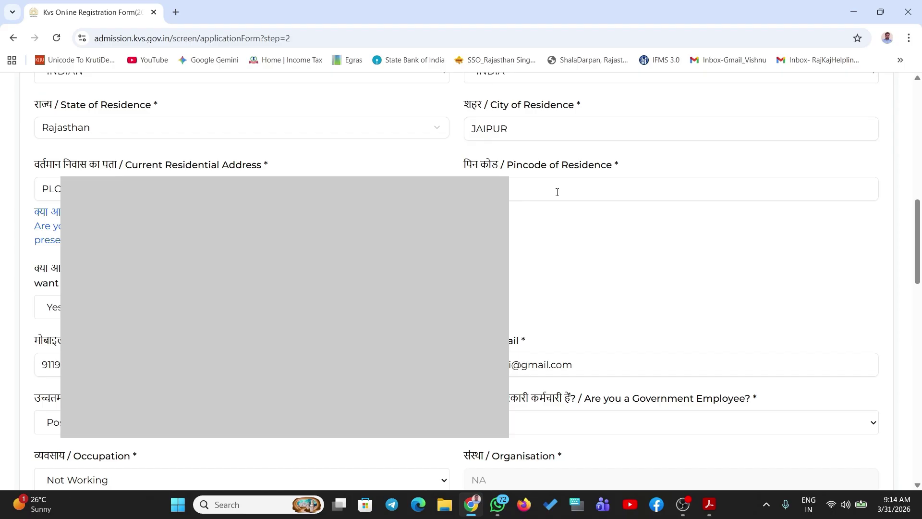
Step: Keep 'Yes' for copying the mother's address to the father's
scroll(557, 192, down, 3)
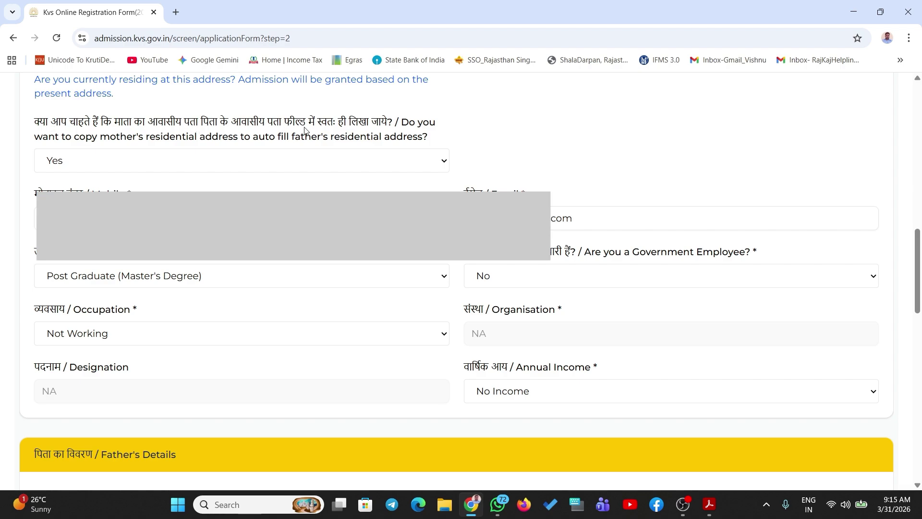
click(366, 162)
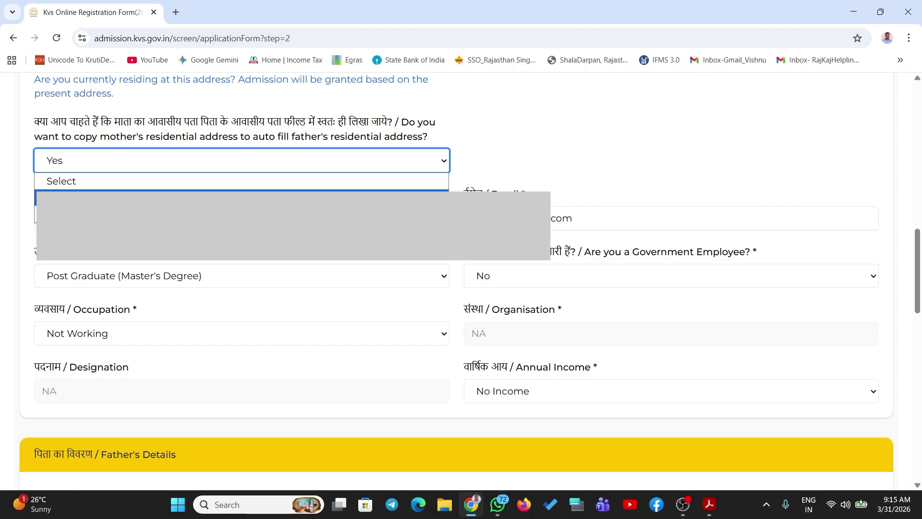
key(Return)
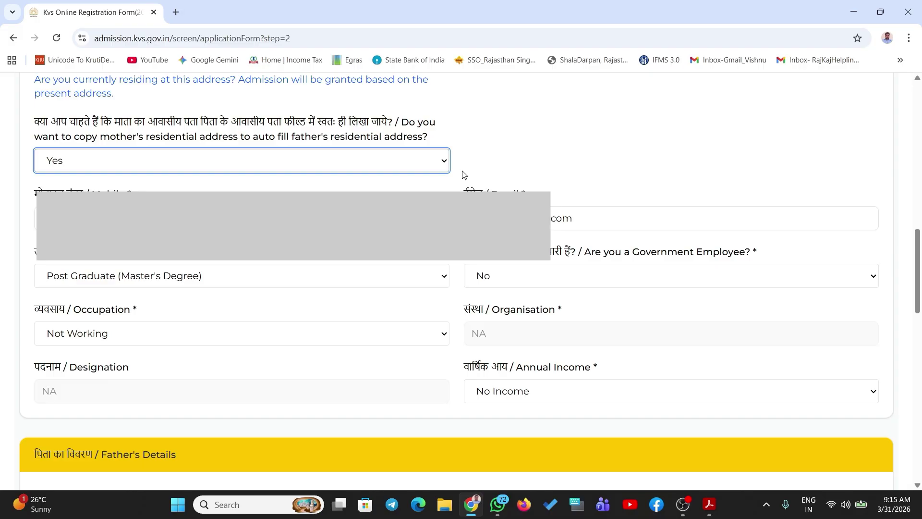
scroll(551, 173, down, 1)
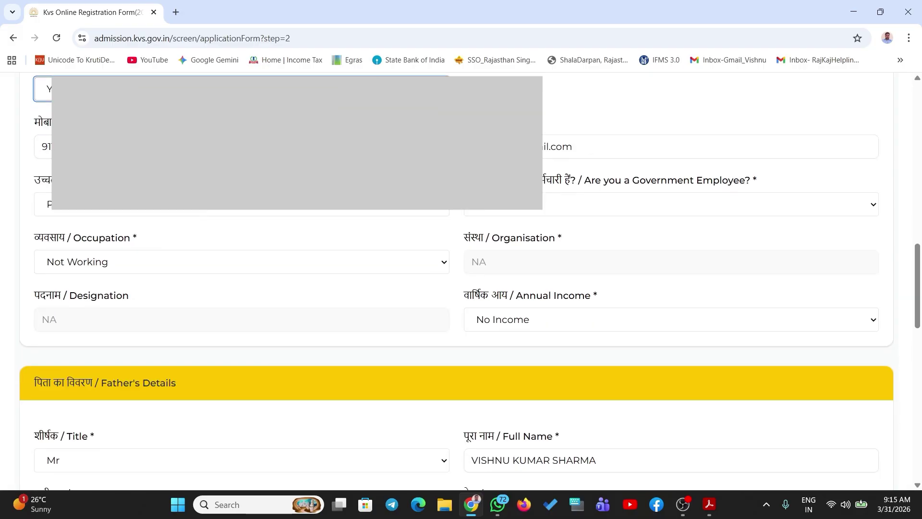
scroll(245, 220, down, 1)
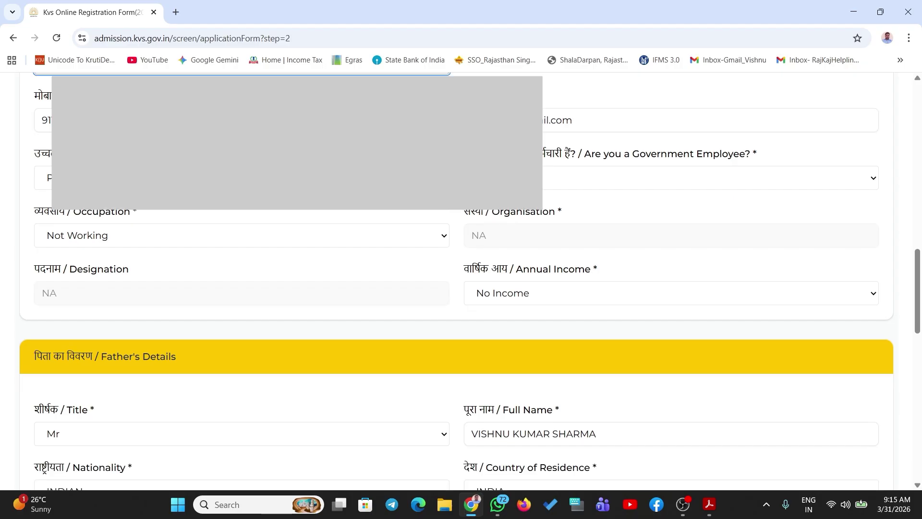
click(44, 178)
key(Escape)
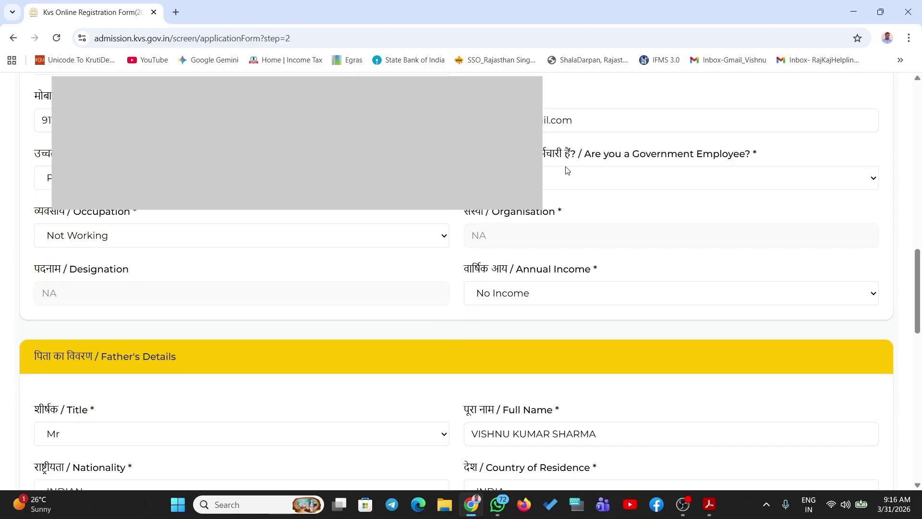
Step: Set the mother as not a government employee, occupation Not Working, income No Income
click(571, 170)
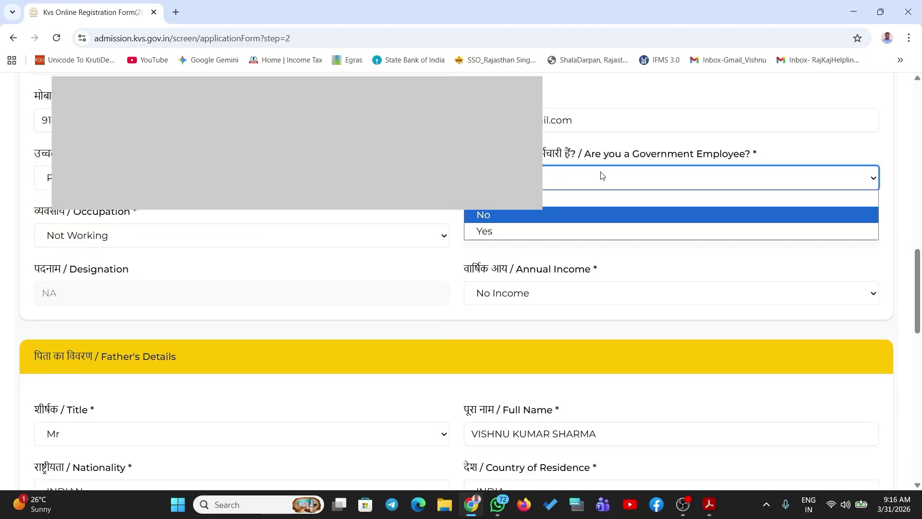
click(571, 221)
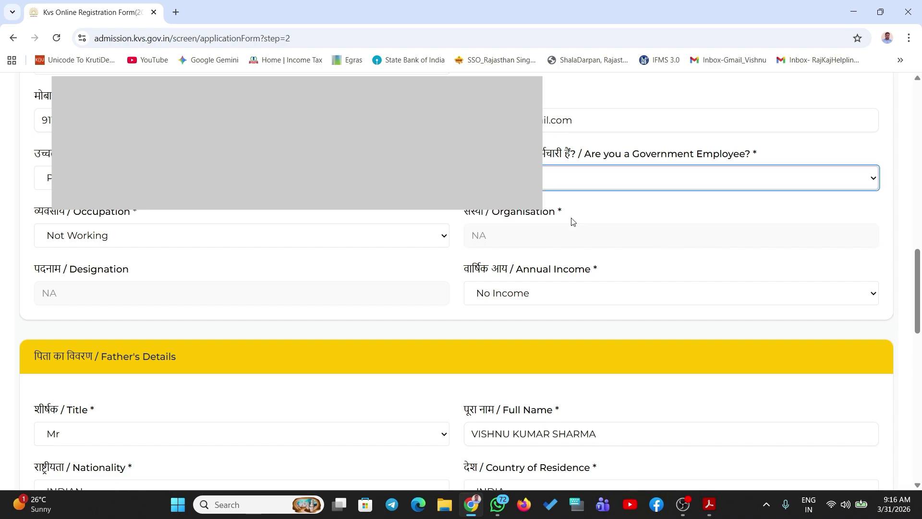
click(738, 183)
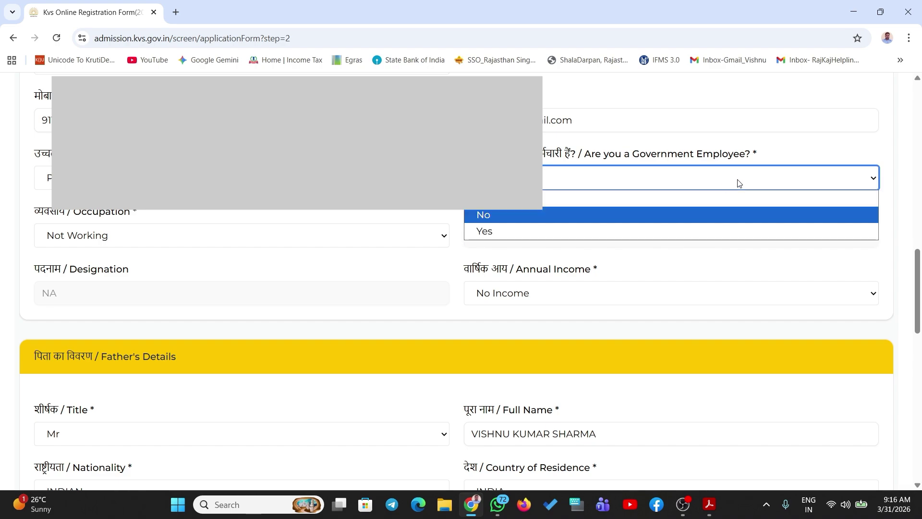
click(624, 219)
scroll(216, 240, down, 1)
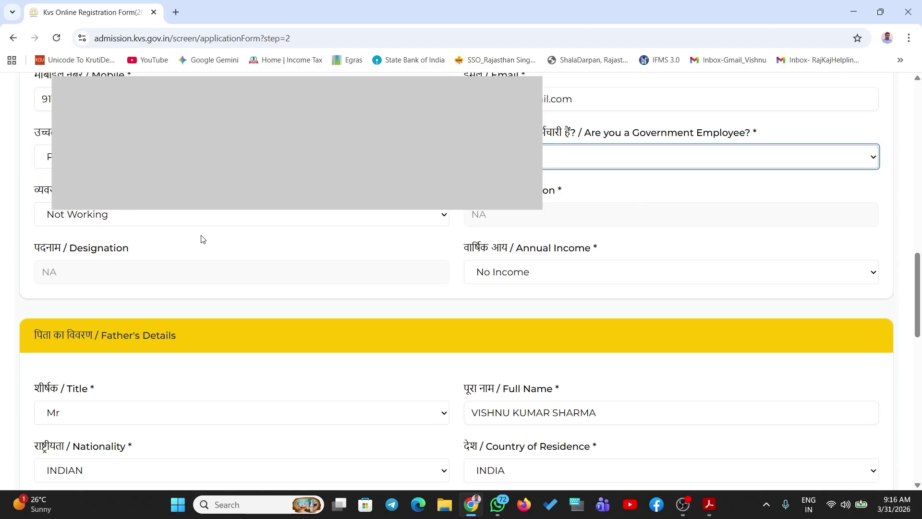
click(117, 212)
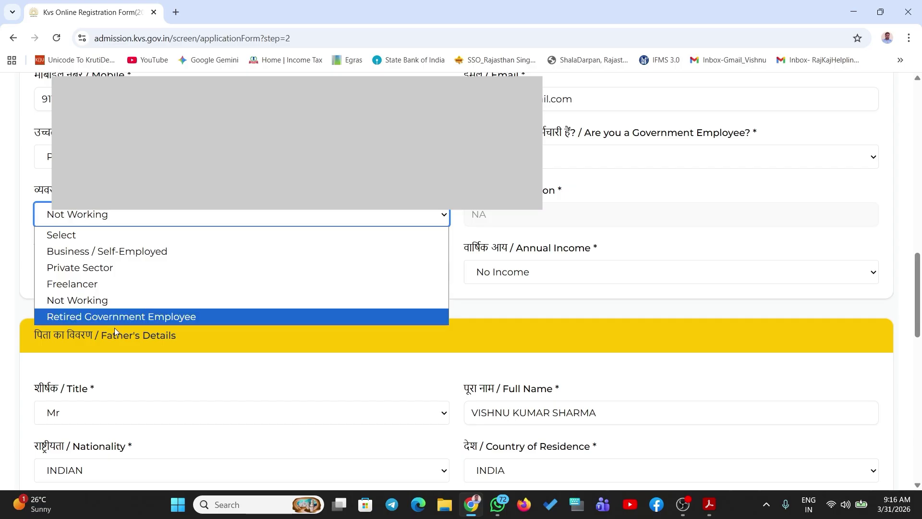
click(116, 303)
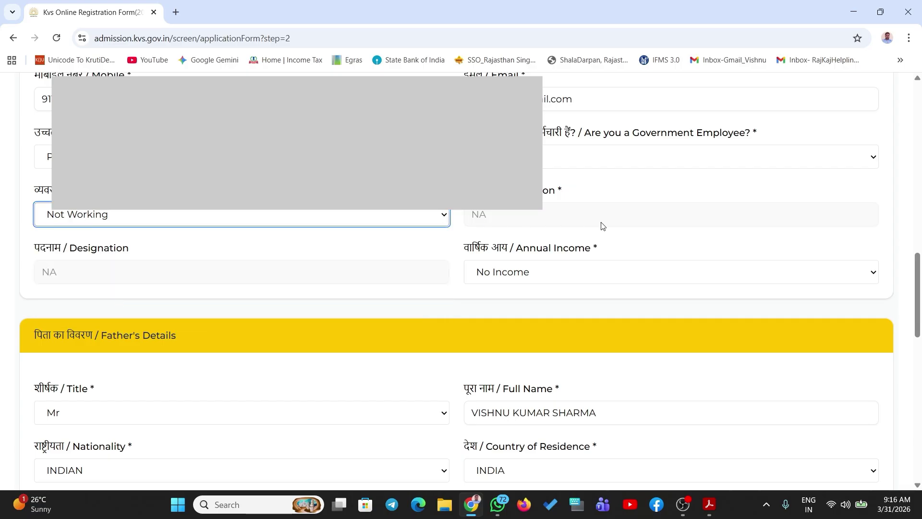
click(566, 272)
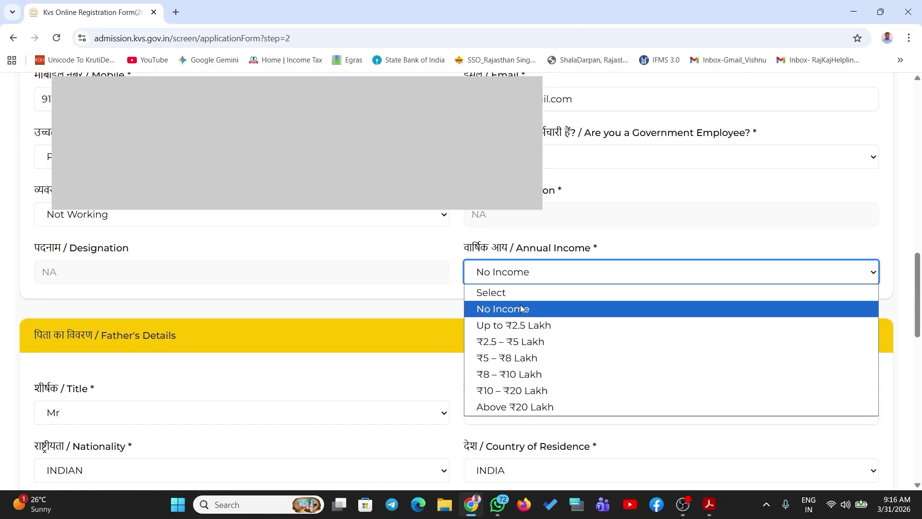
click(524, 308)
scroll(506, 247, down, 5)
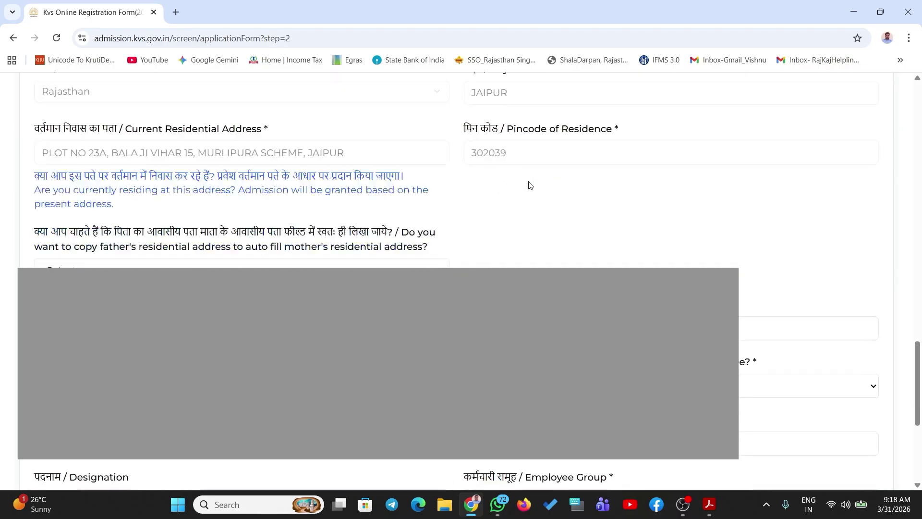
Step: Set the father's qualification to Post Graduate (Master's Degree) and government employee to Yes
scroll(530, 186, down, 4)
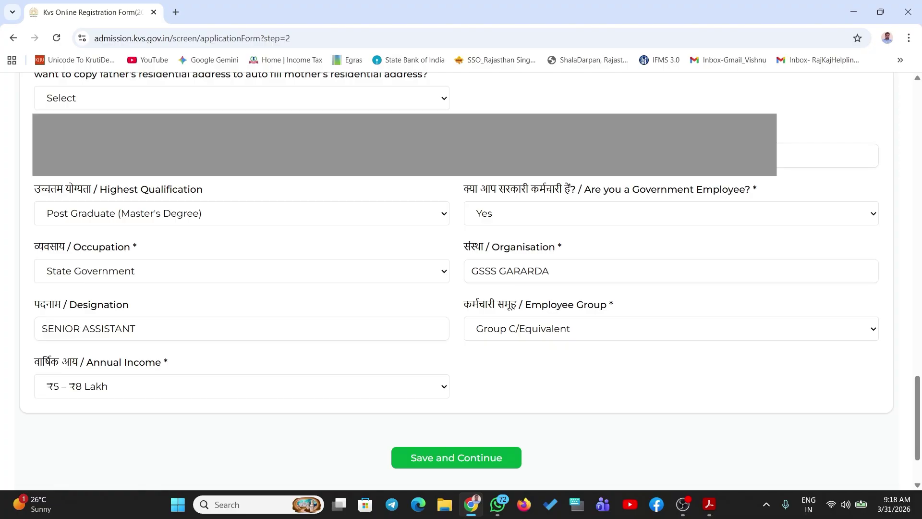
scroll(542, 175, down, 1)
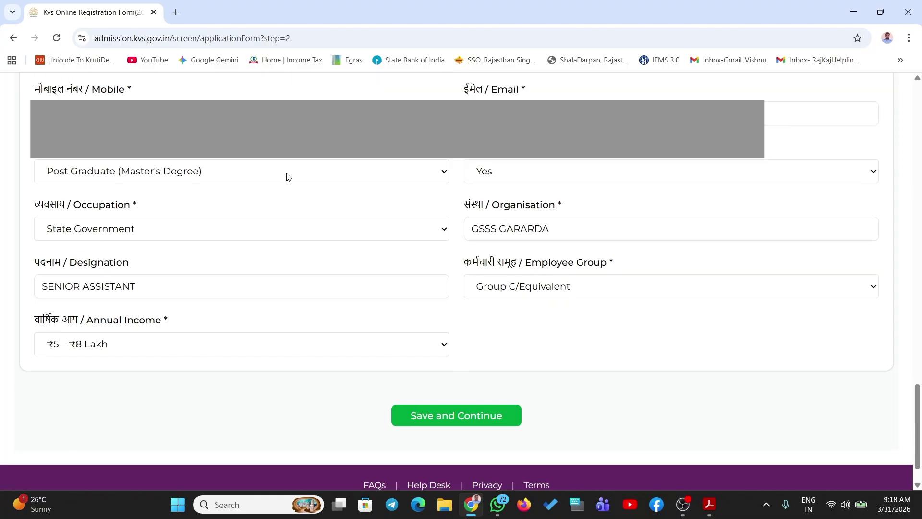
click(289, 175)
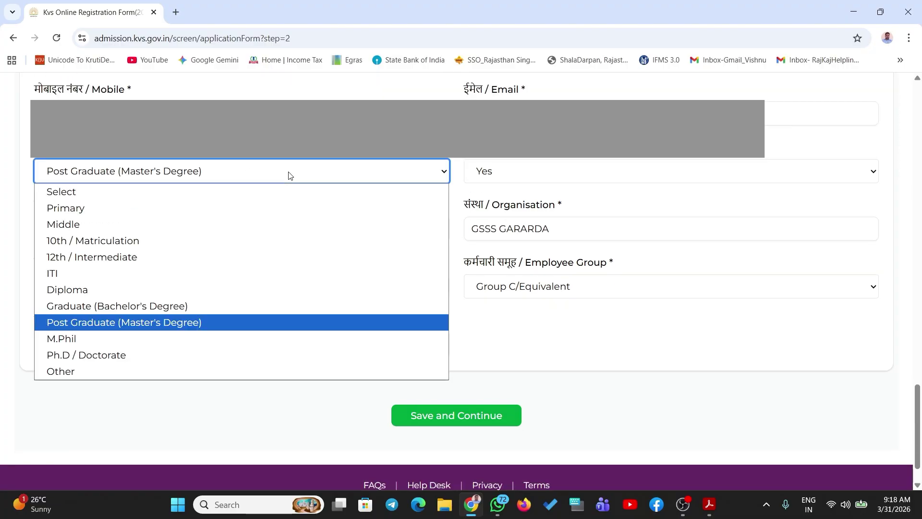
click(134, 312)
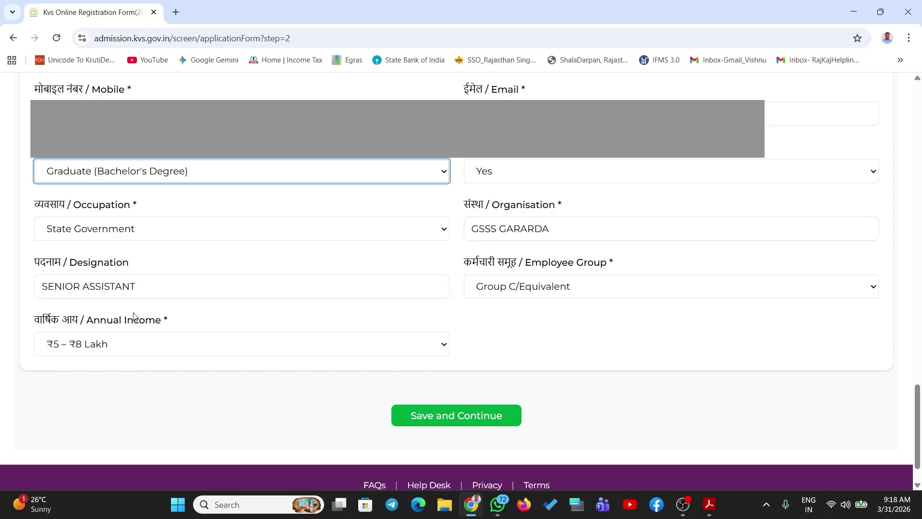
click(318, 181)
click(144, 322)
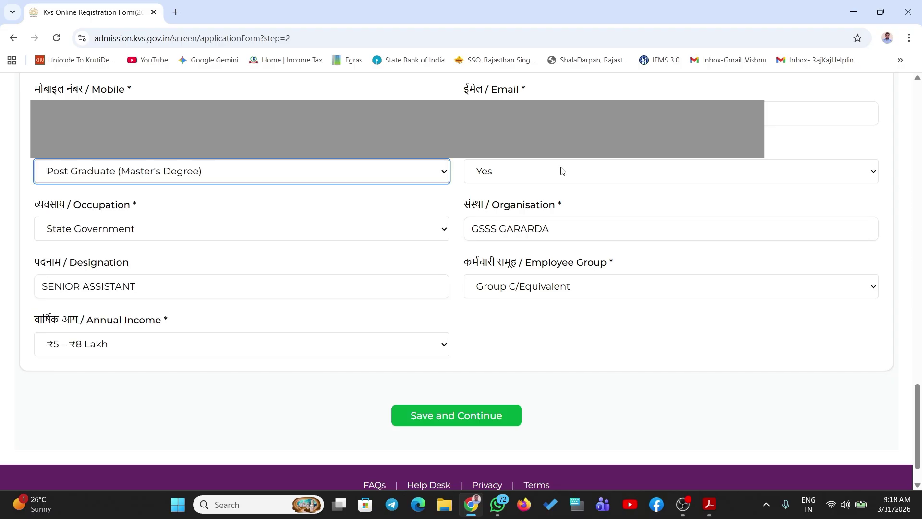
click(615, 171)
click(531, 224)
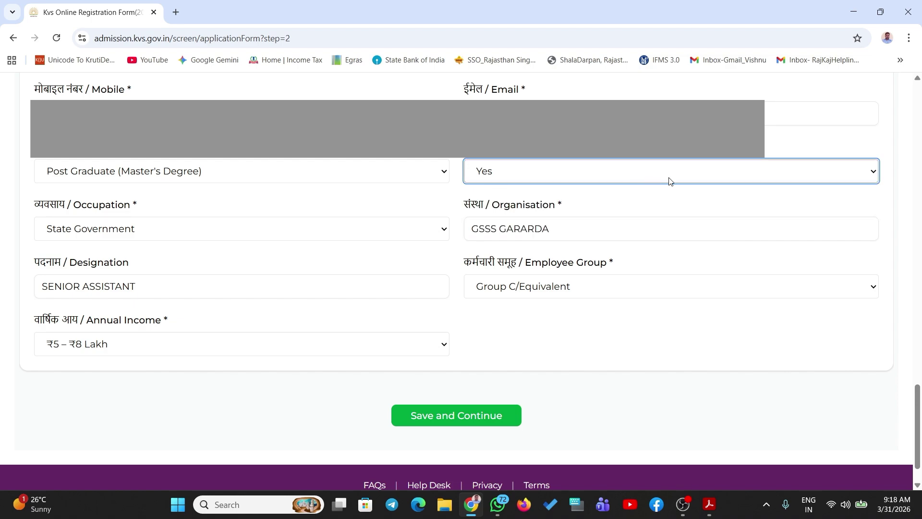
Step: Set father's occupation State Government, Group C/Equivalent, income ₹5 – ₹8 Lakh, and save
click(217, 238)
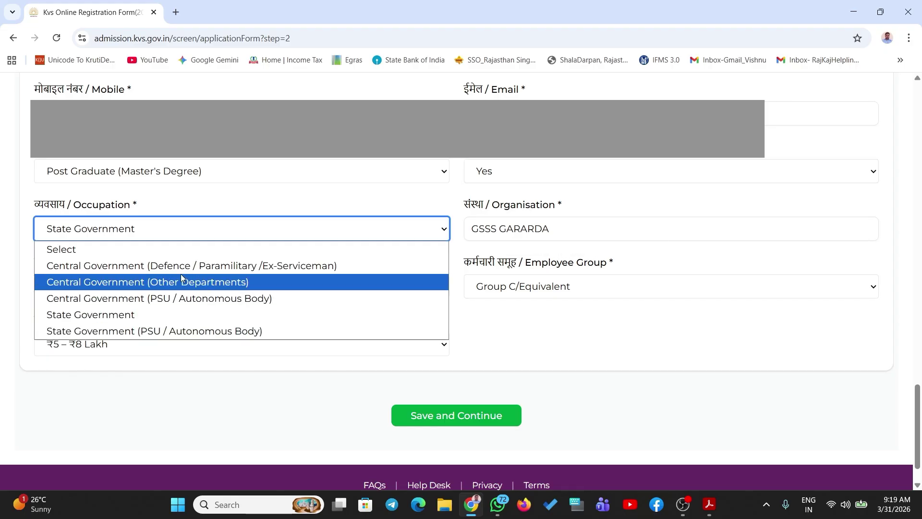
click(125, 314)
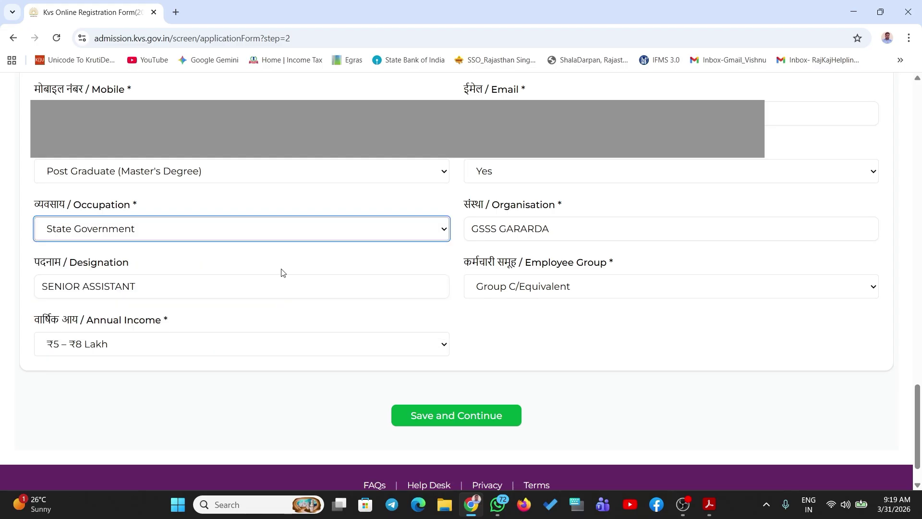
click(428, 239)
click(434, 286)
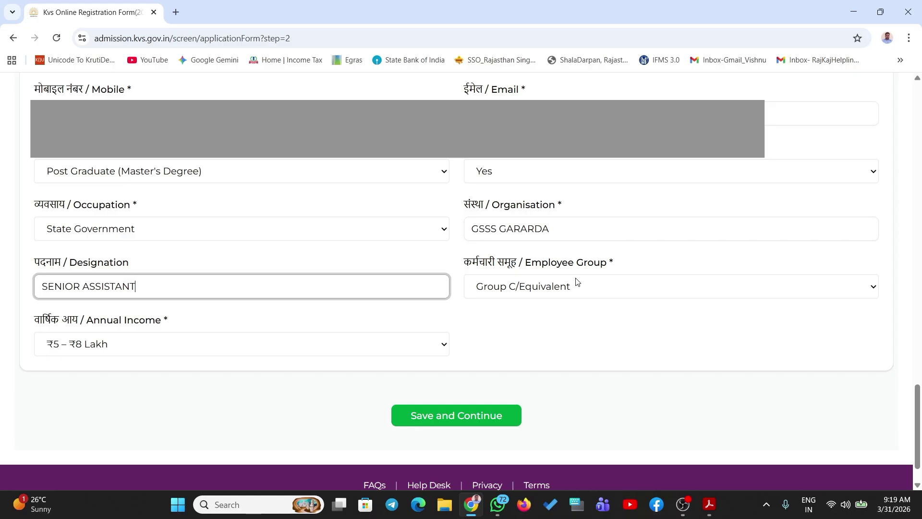
click(595, 287)
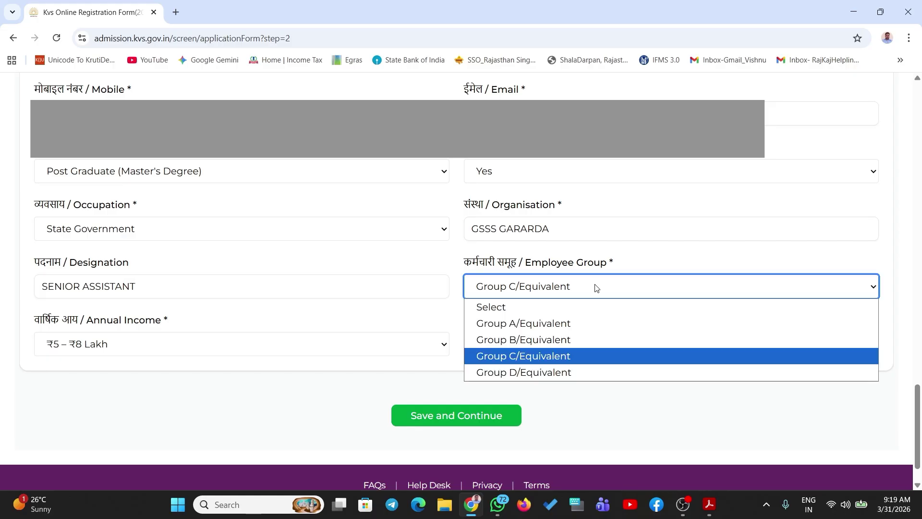
click(565, 358)
click(179, 345)
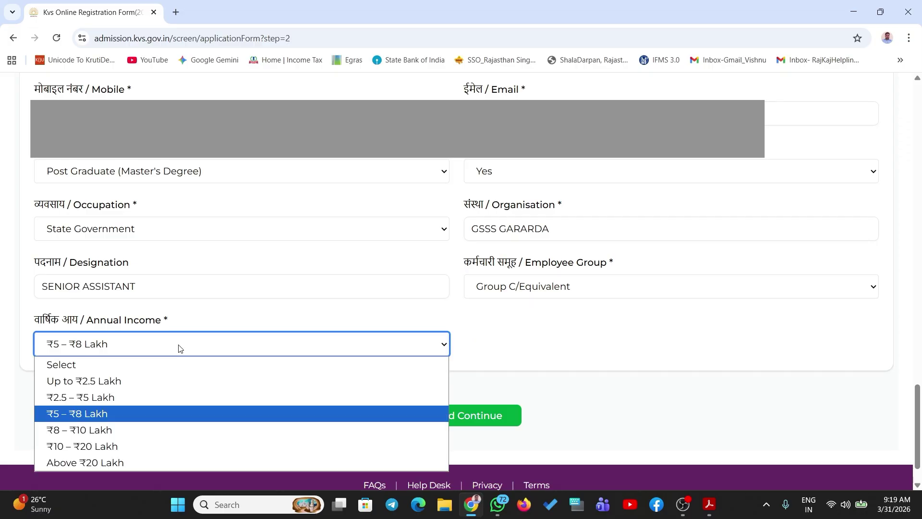
click(139, 412)
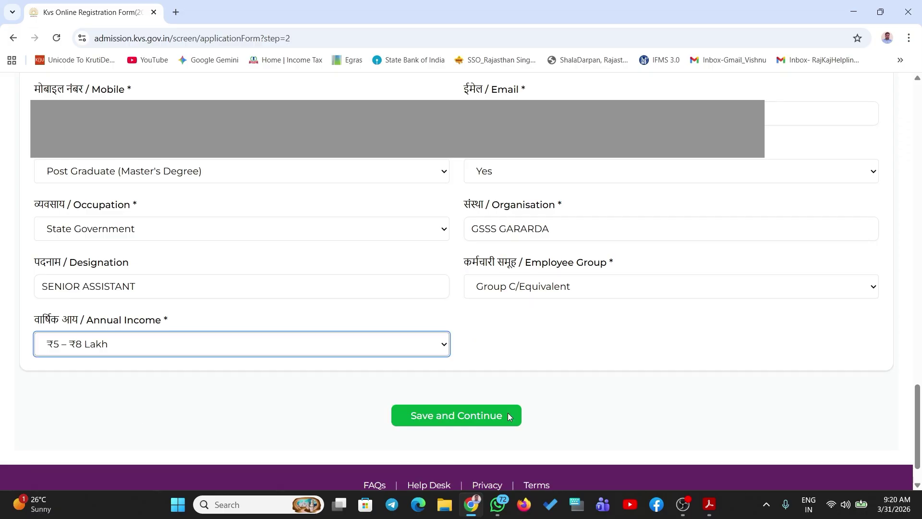
click(477, 416)
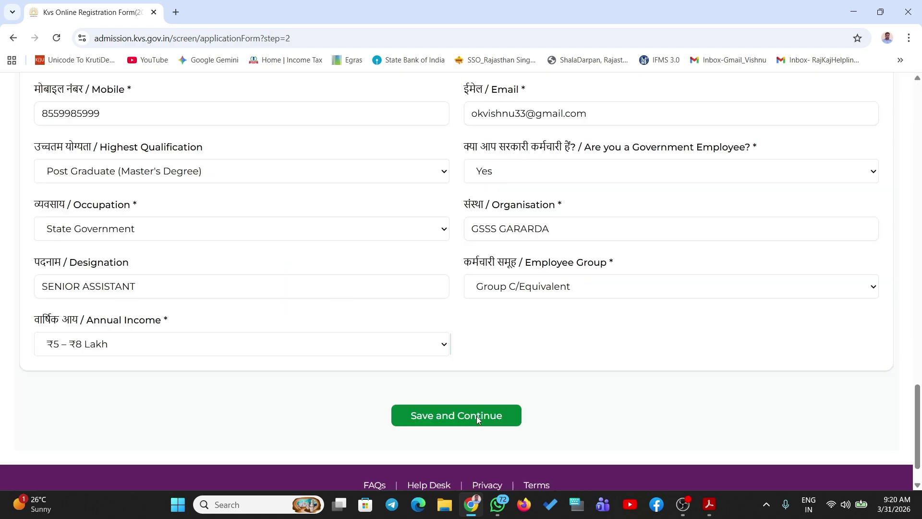
click(477, 415)
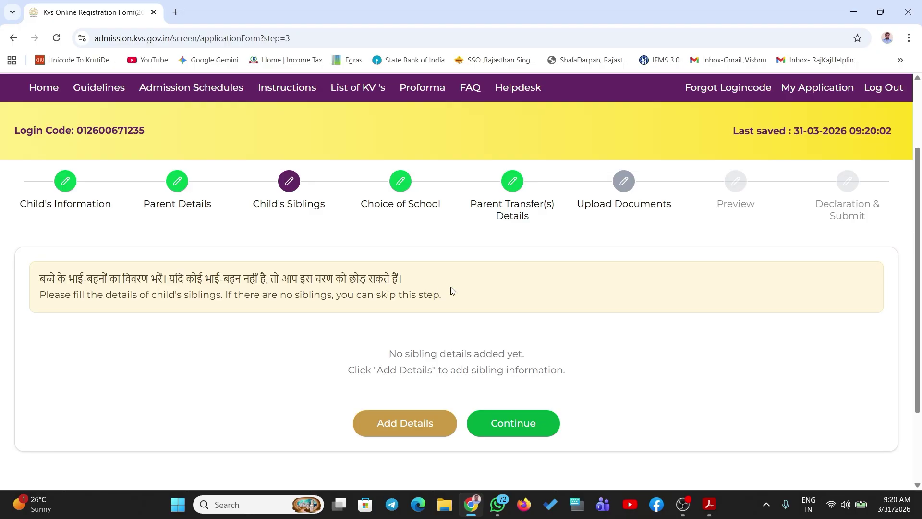
Step: Close the Add Sibling Details form without adding anyone and continue to Choice of School
scroll(295, 302, down, 1)
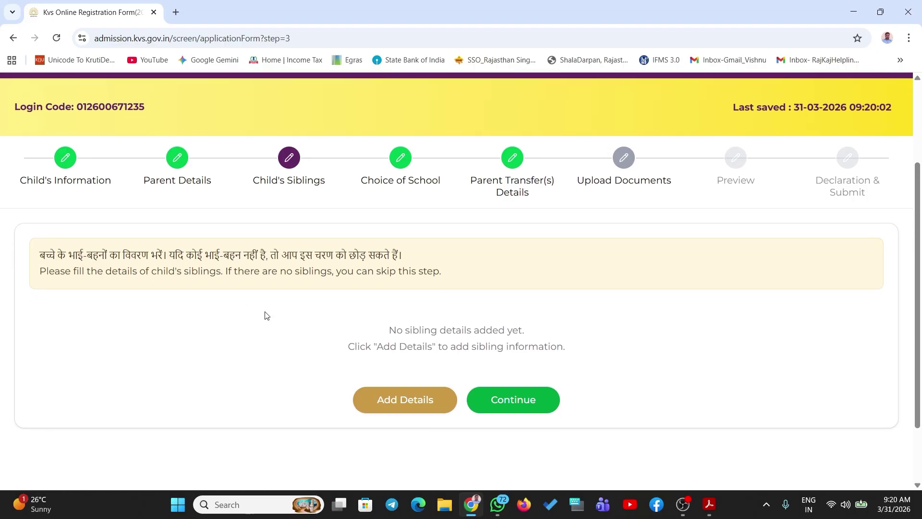
click(407, 398)
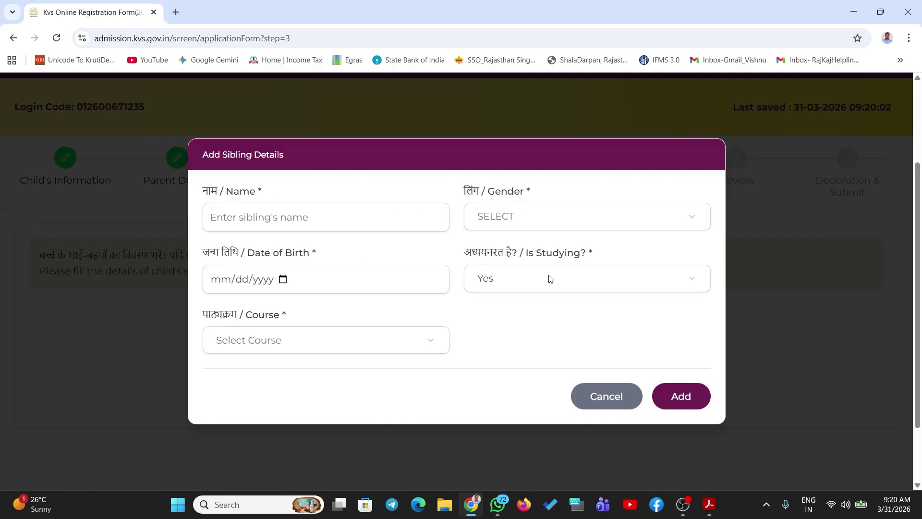
click(368, 338)
click(446, 362)
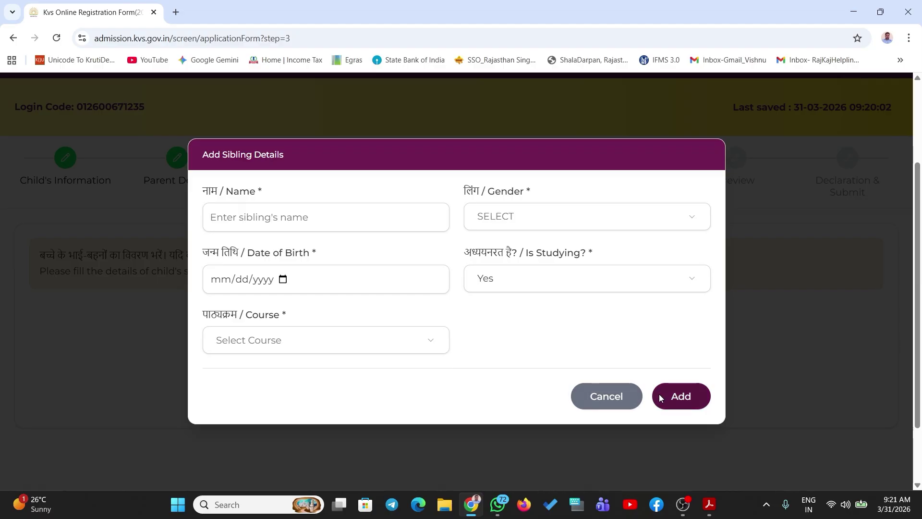
key(Escape)
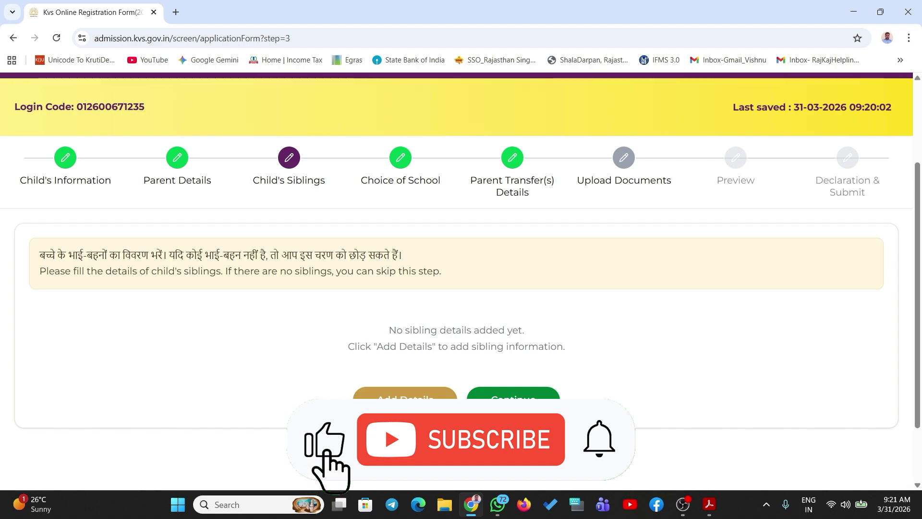
click(538, 398)
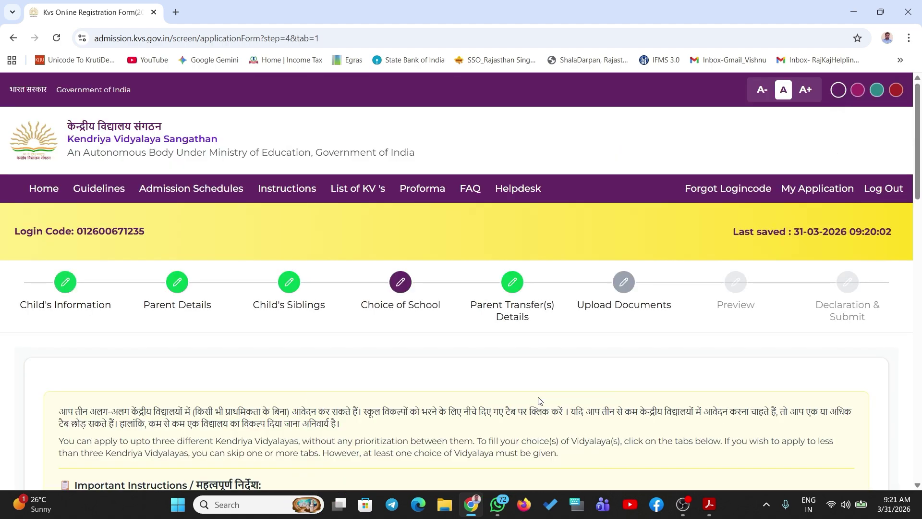
scroll(538, 400, down, 4)
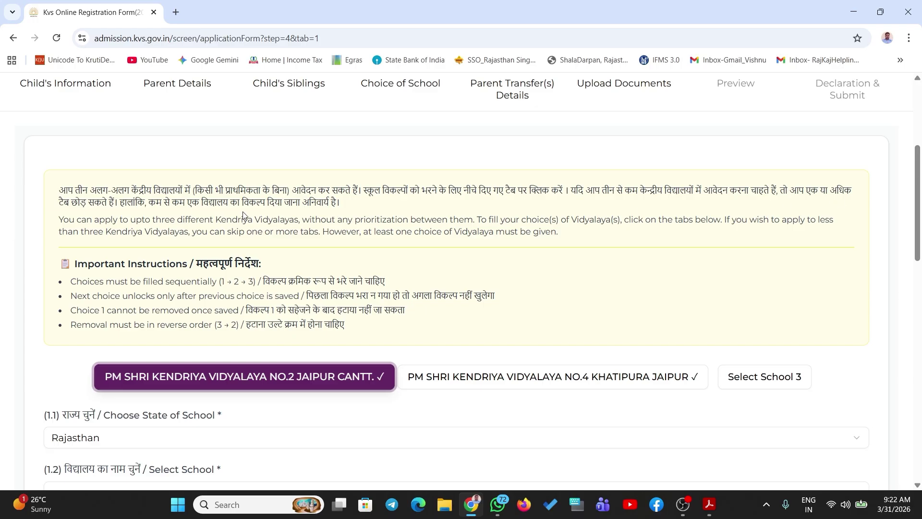
scroll(350, 208, down, 1)
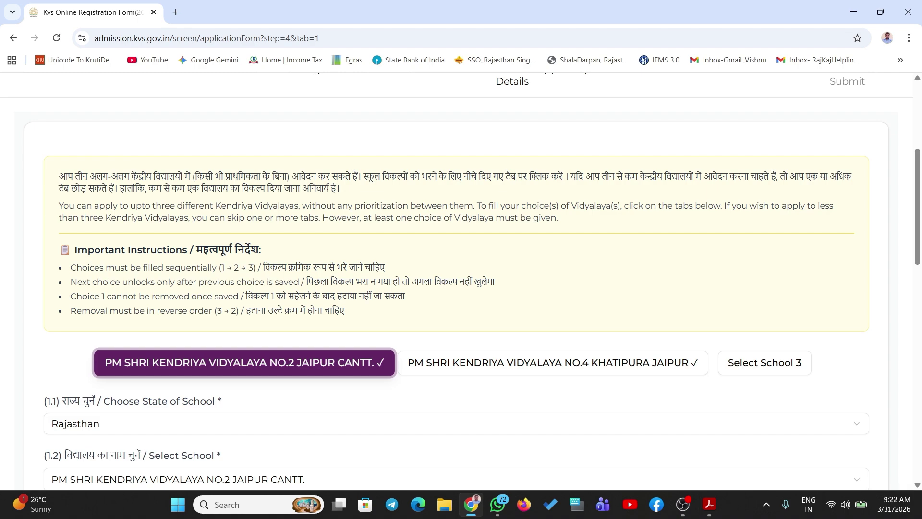
scroll(448, 243, down, 1)
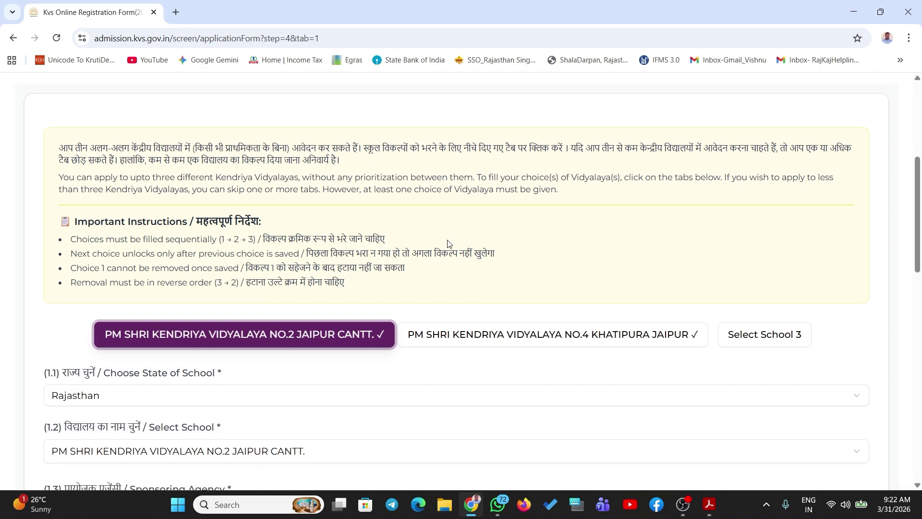
scroll(487, 231, down, 1)
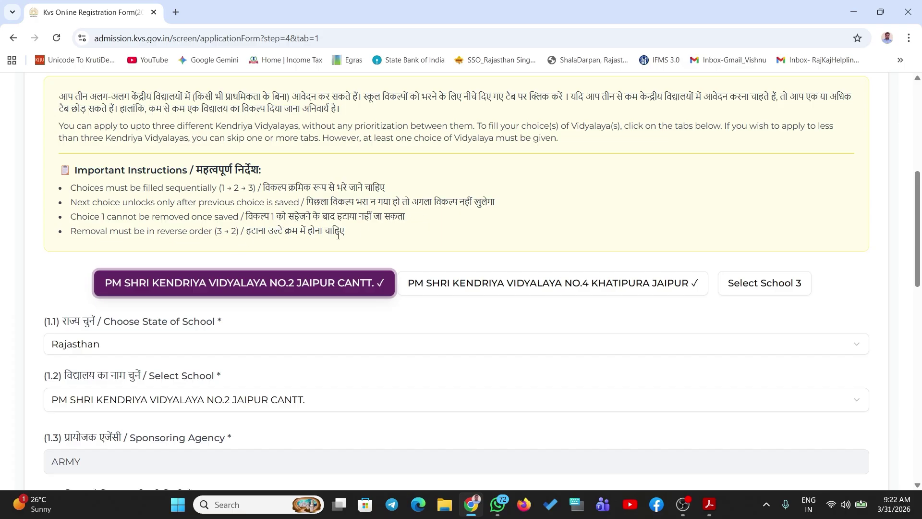
scroll(364, 239, down, 2)
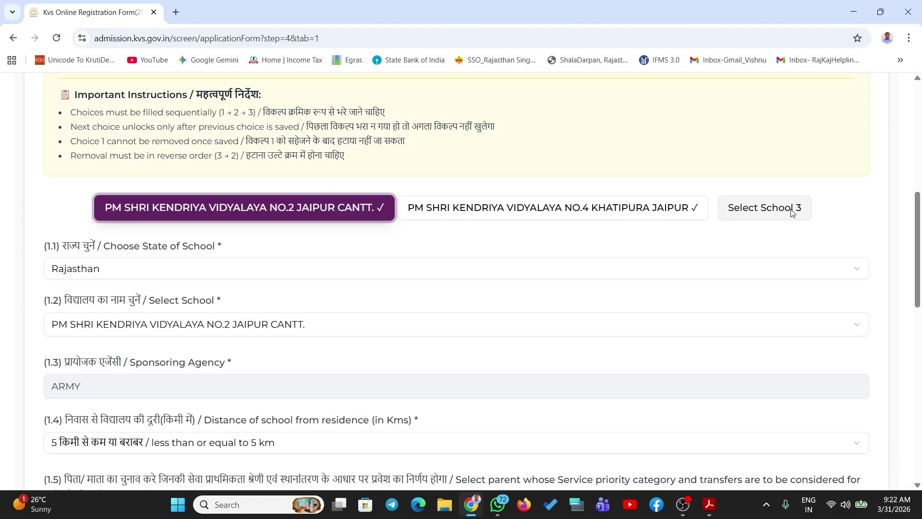
scroll(791, 212, down, 2)
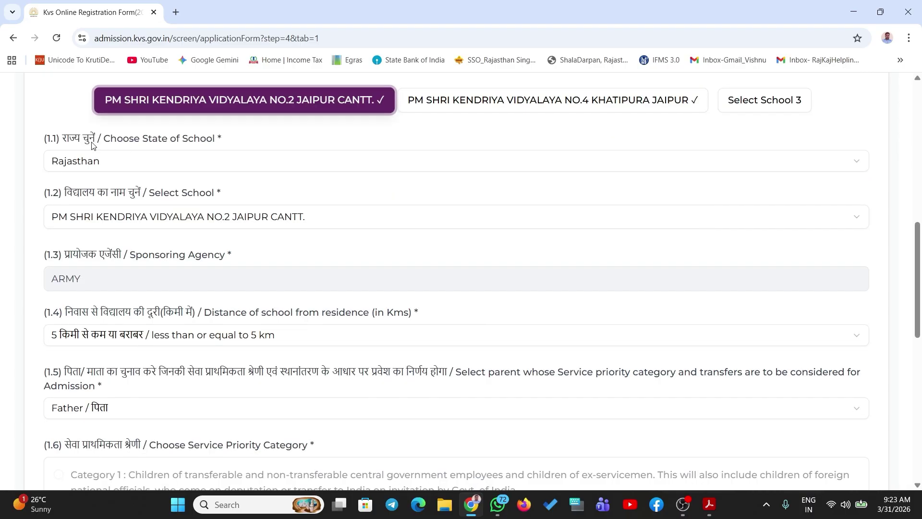
click(163, 162)
click(163, 161)
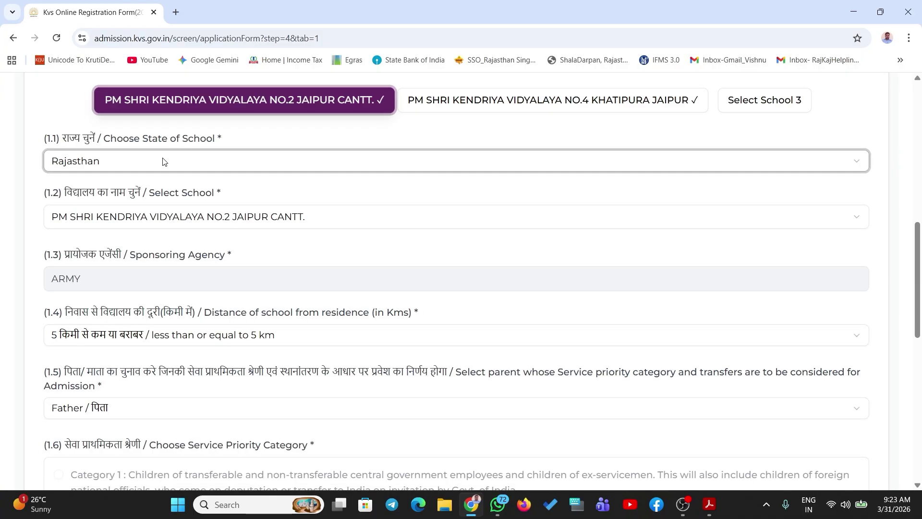
click(168, 215)
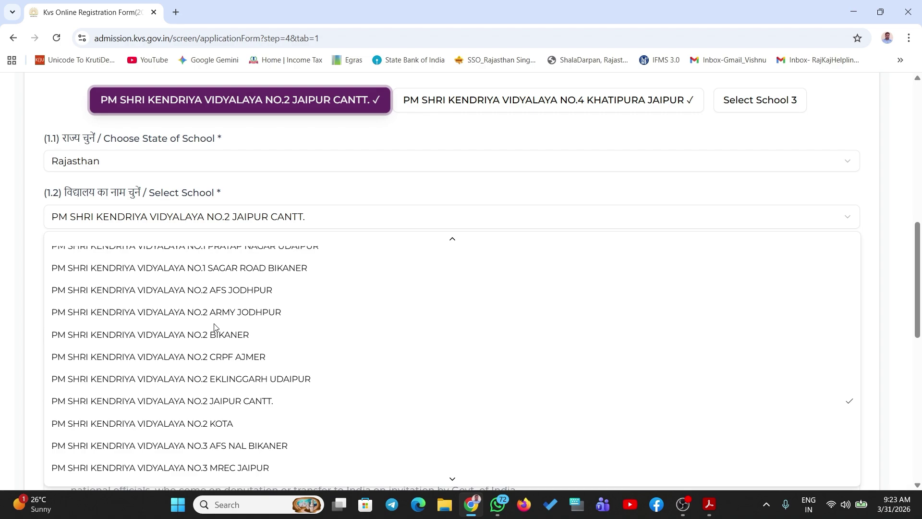
scroll(214, 331, down, 5)
scroll(192, 339, up, 6)
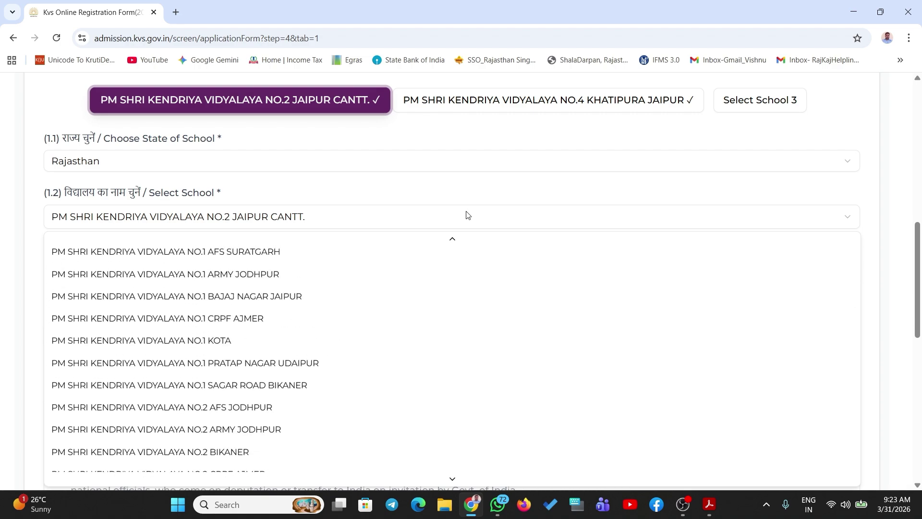
click(620, 188)
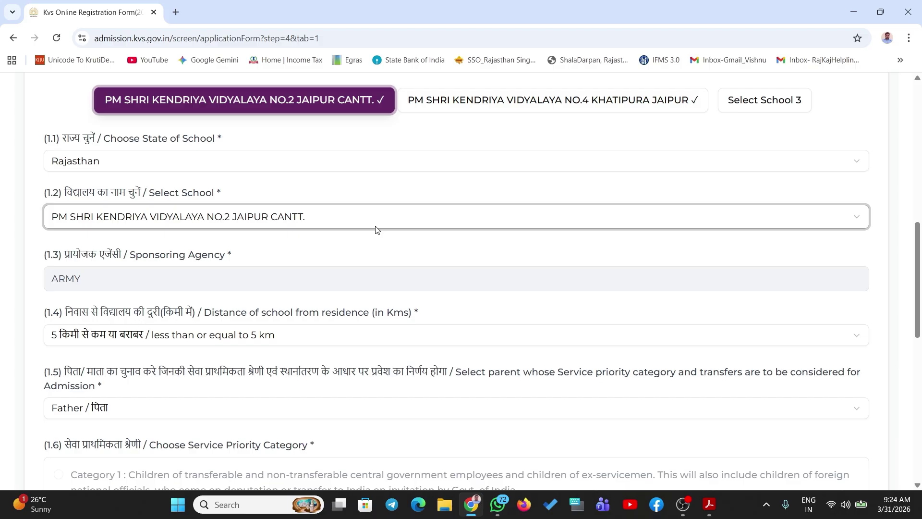
scroll(376, 230, down, 2)
scroll(464, 153, down, 2)
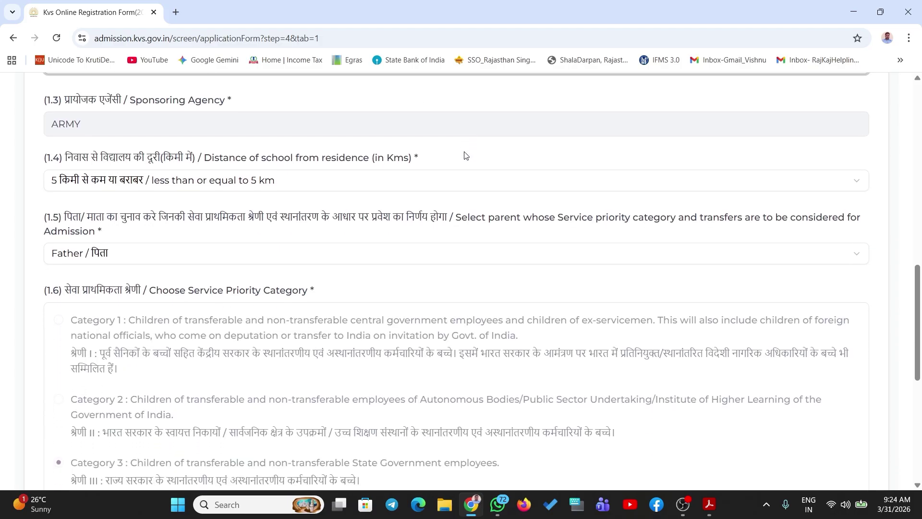
click(307, 149)
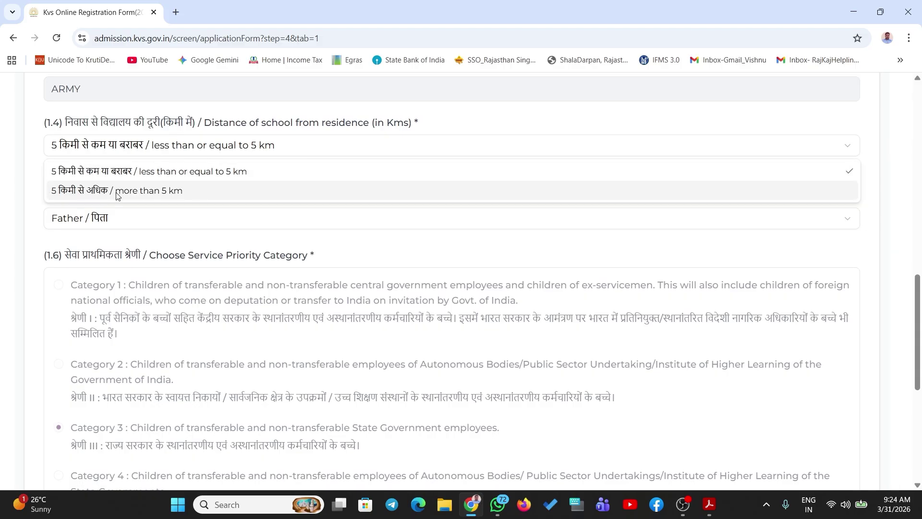
click(208, 178)
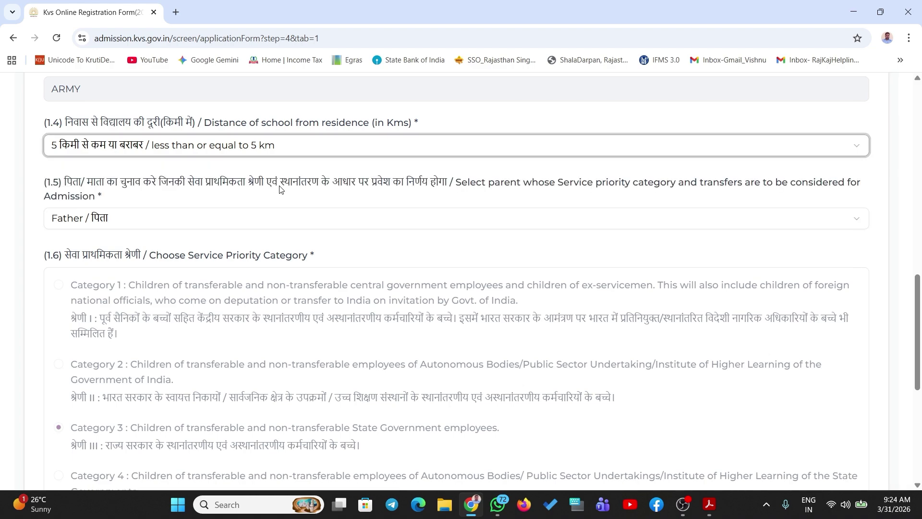
scroll(281, 189, down, 1)
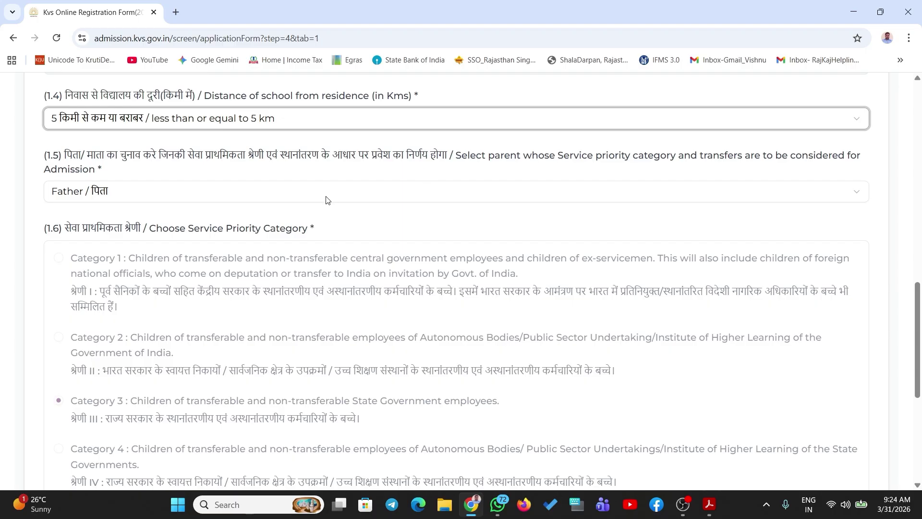
click(389, 189)
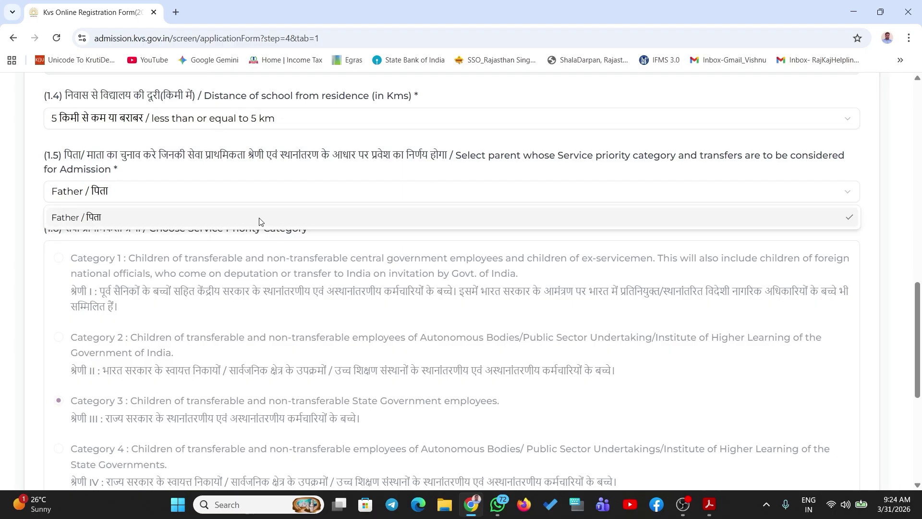
click(259, 222)
scroll(249, 297, down, 6)
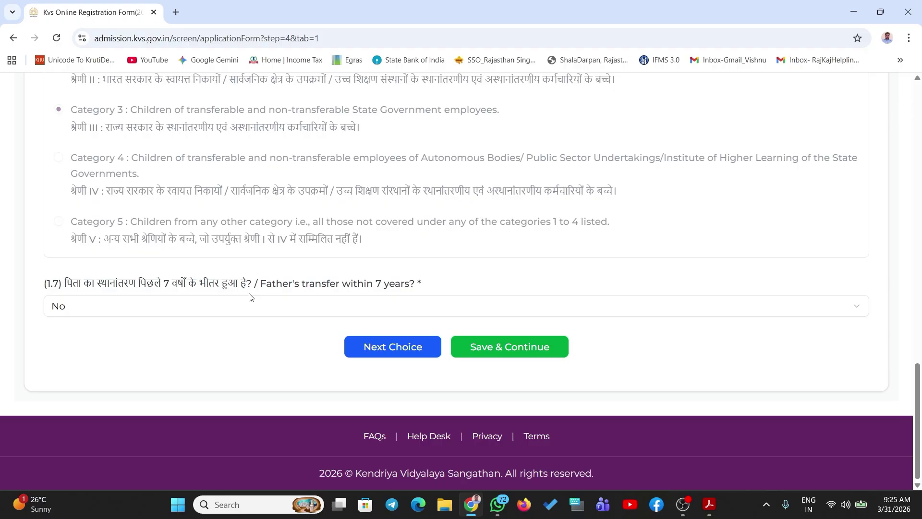
click(249, 305)
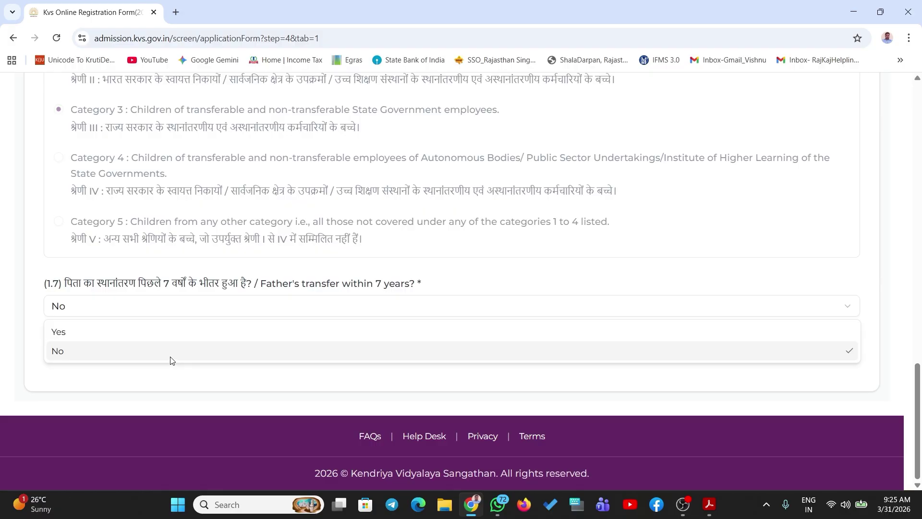
click(185, 335)
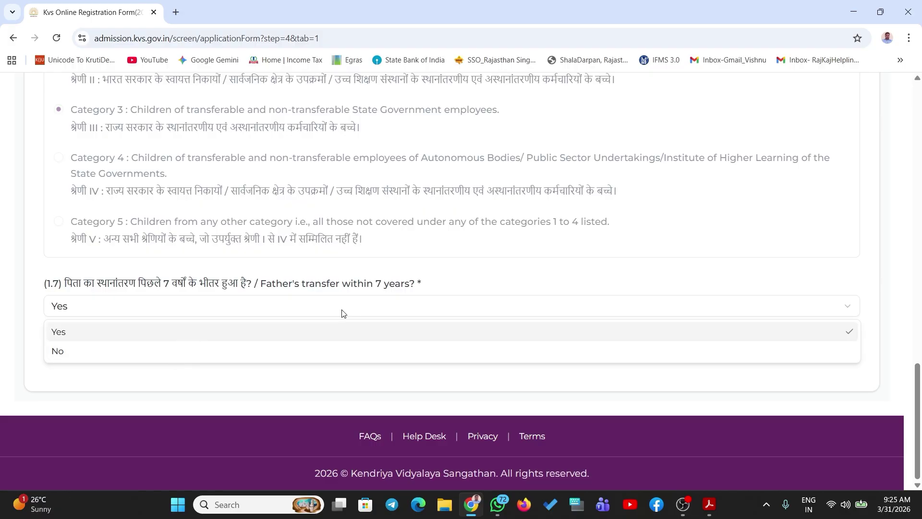
click(292, 348)
click(568, 178)
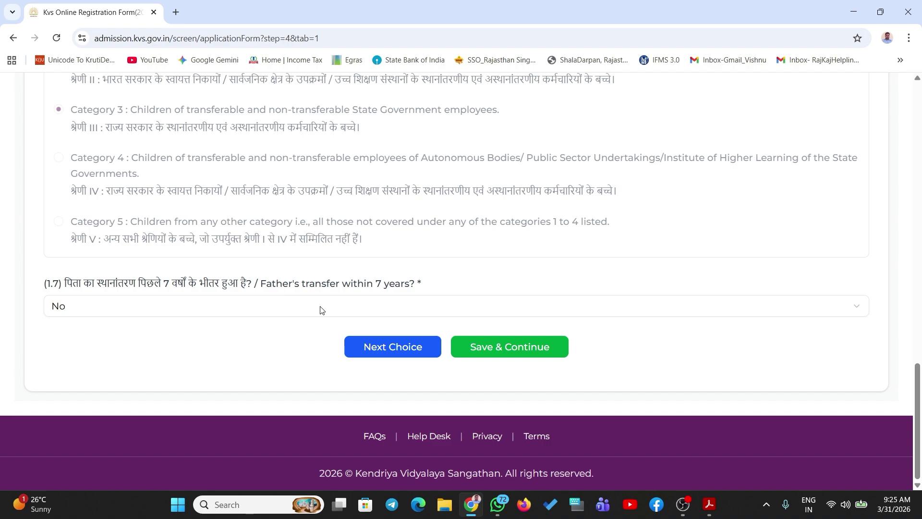
Step: Save school choice 1 and review the choice 2 fields for PM SHRI Kendriya Vidyalaya No.4 Khatipura Jaipur
click(501, 347)
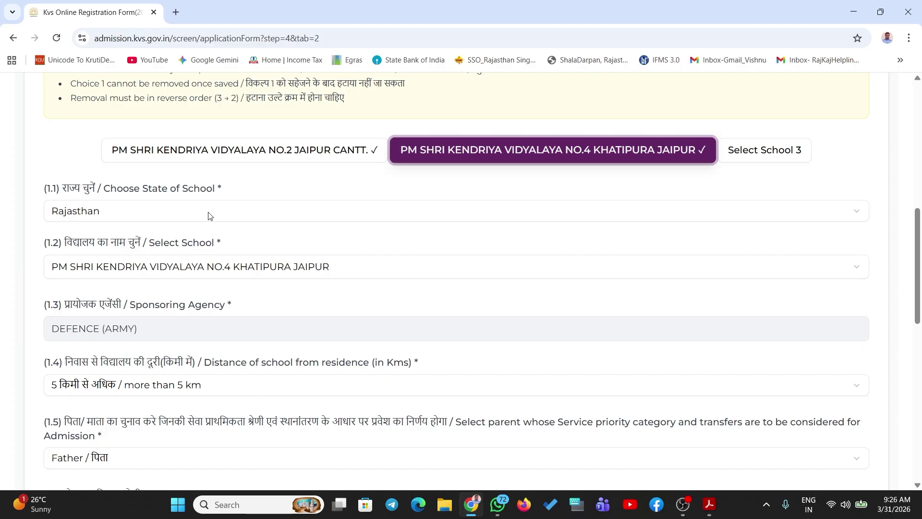
scroll(791, 320, up, 2)
scroll(791, 321, down, 3)
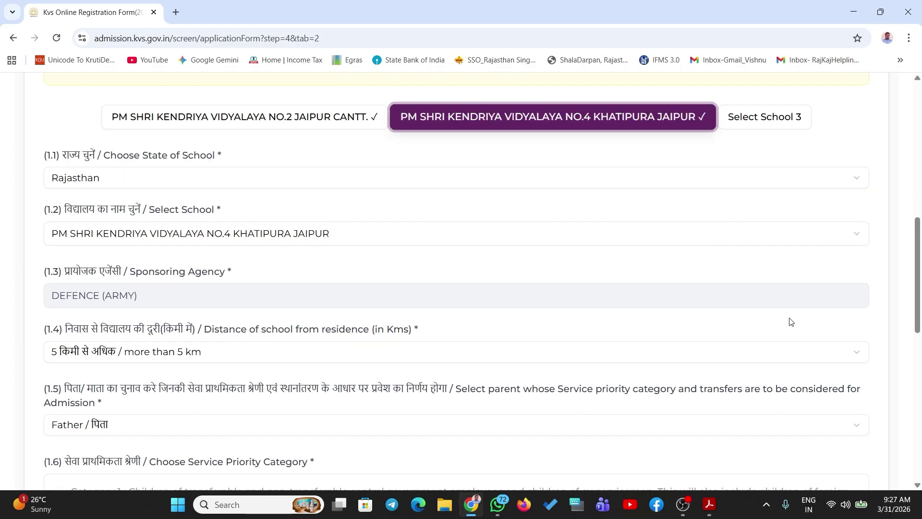
scroll(782, 205, down, 10)
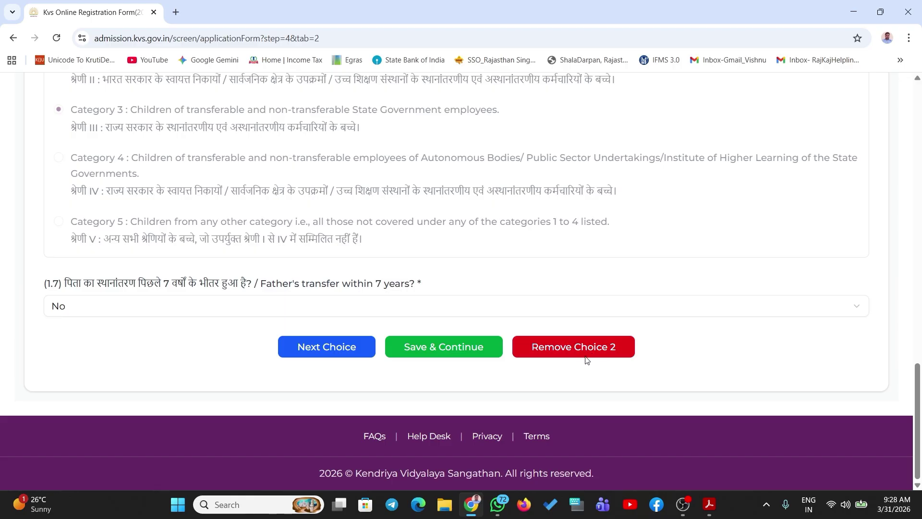
scroll(594, 354, up, 15)
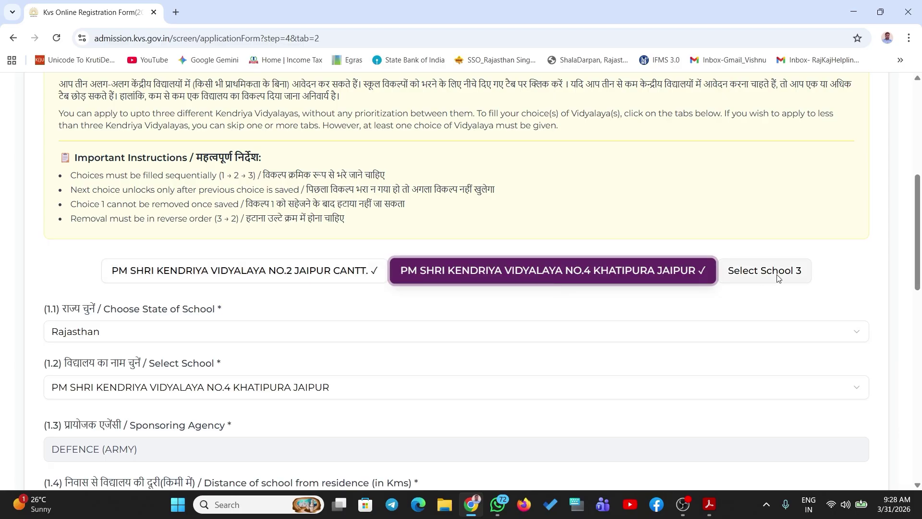
scroll(647, 278, down, 15)
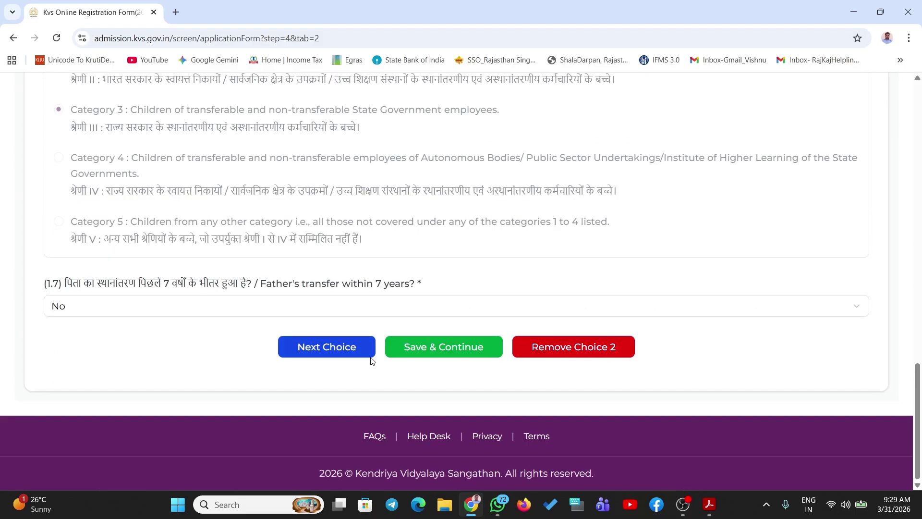
click(454, 345)
scroll(443, 335, down, 20)
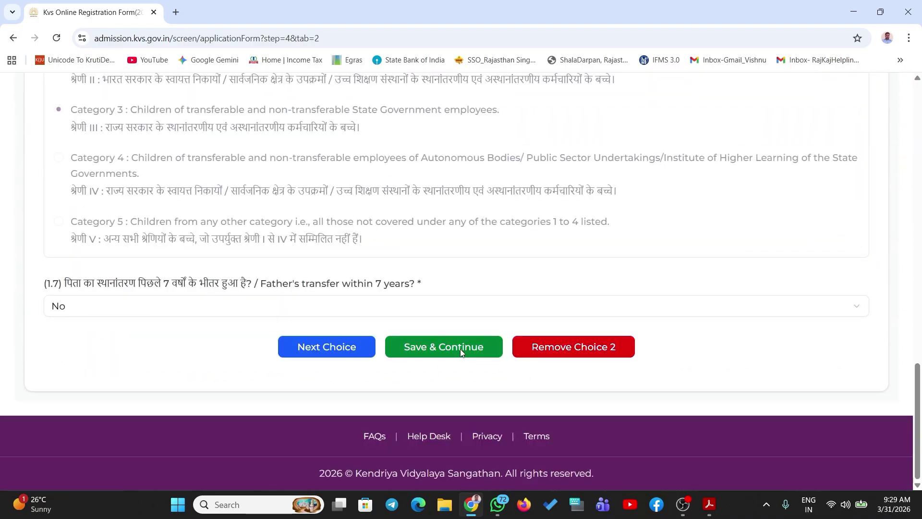
click(459, 353)
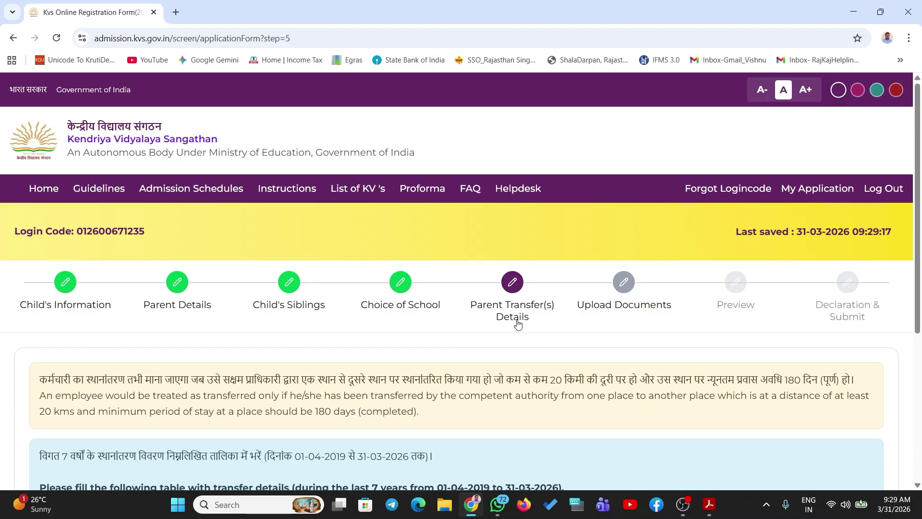
scroll(515, 323, down, 5)
scroll(517, 319, up, 2)
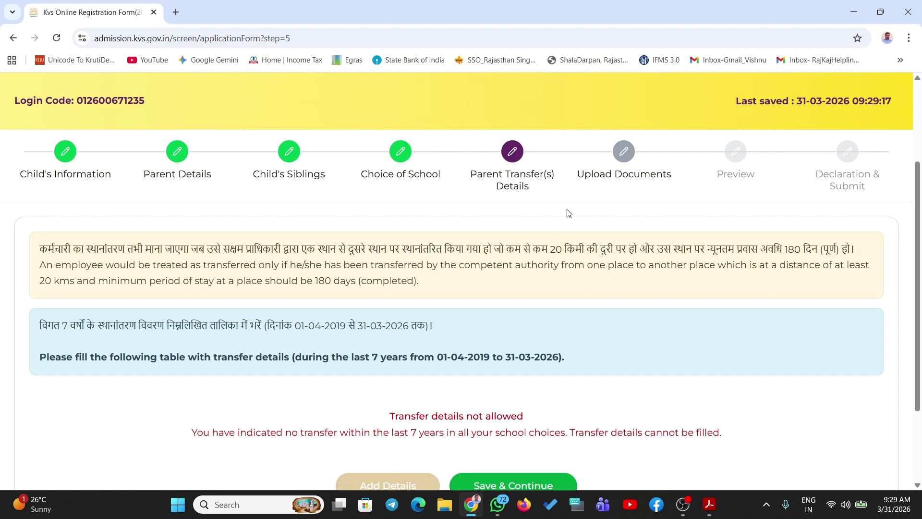
scroll(581, 232, down, 2)
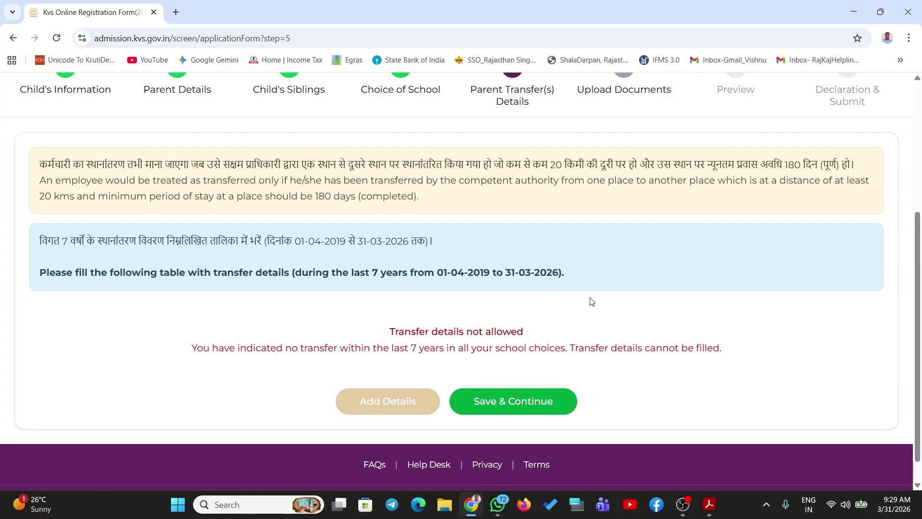
Step: Save the transfer step and move down the document upload page
click(536, 401)
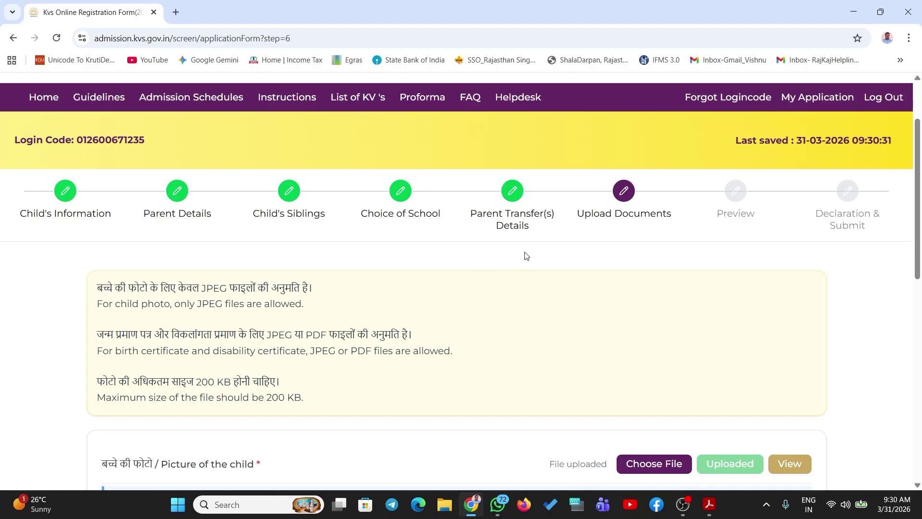
scroll(471, 258, down, 2)
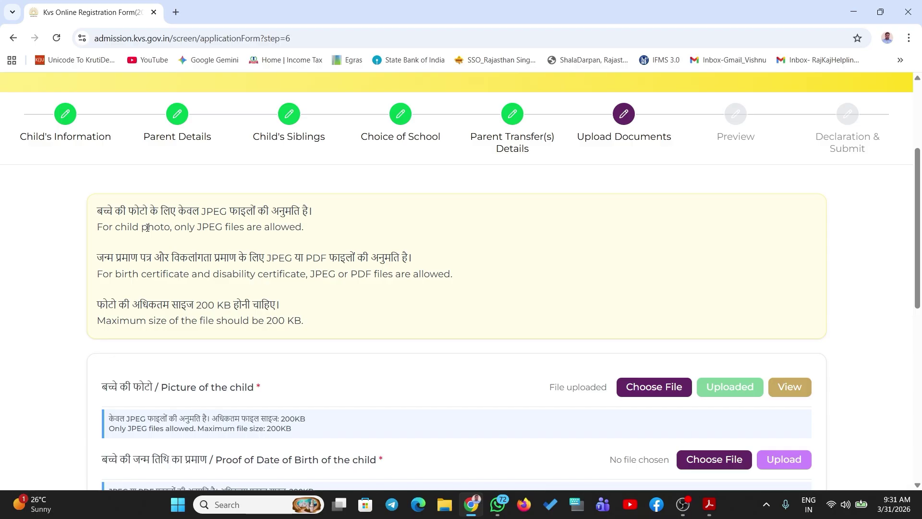
scroll(147, 227, down, 5)
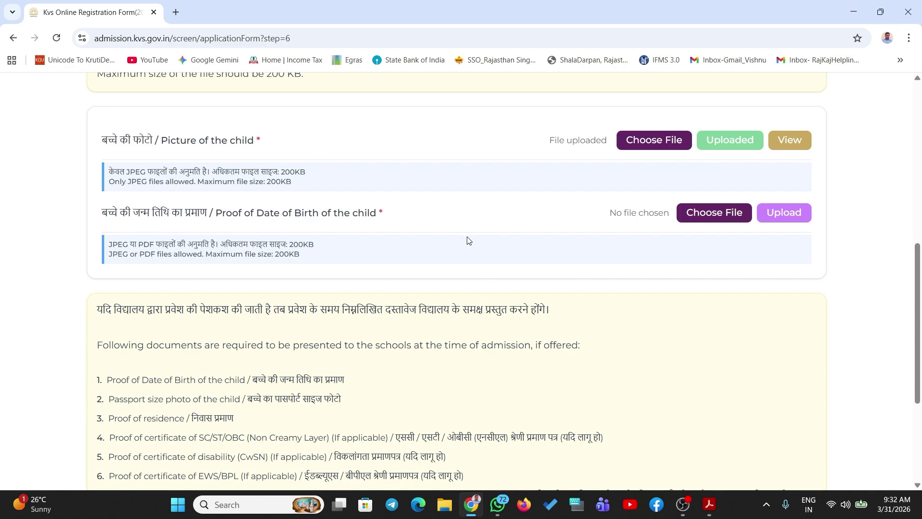
Step: Upload the birth certificate PDF under Proof of Date of Birth
click(710, 218)
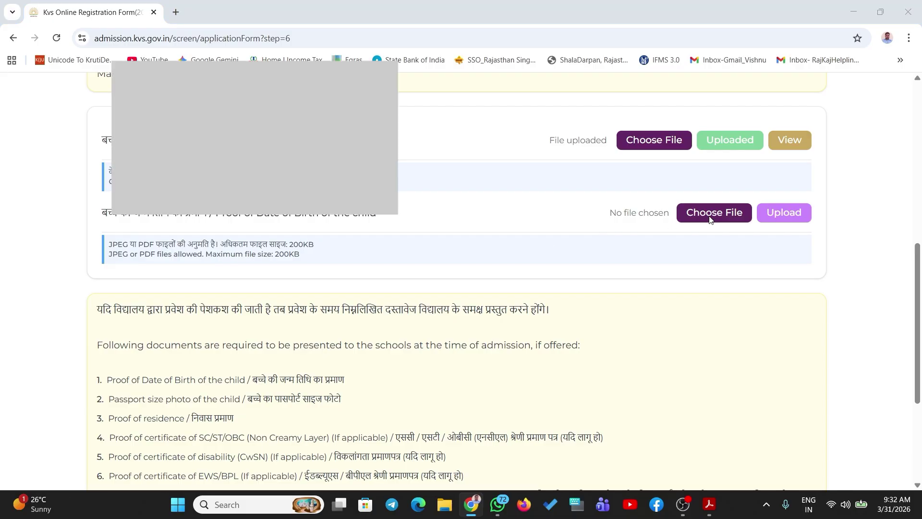
key(Return)
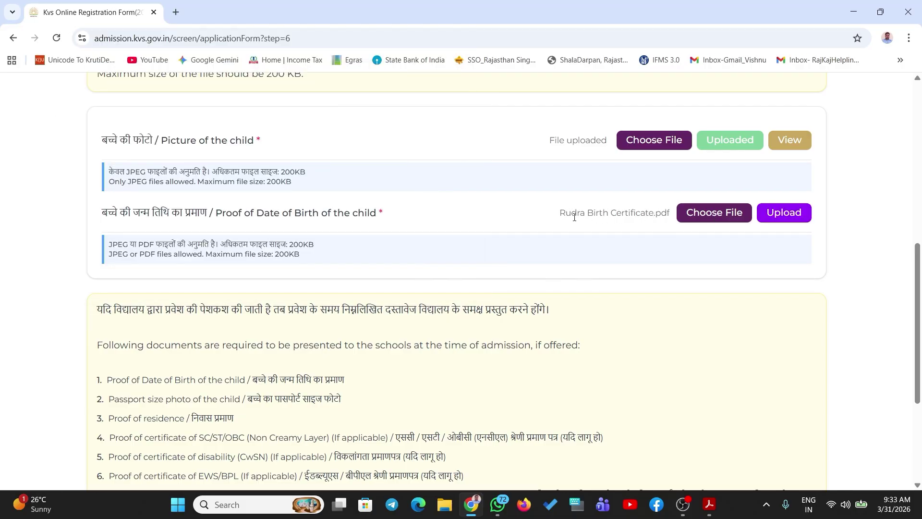
click(787, 213)
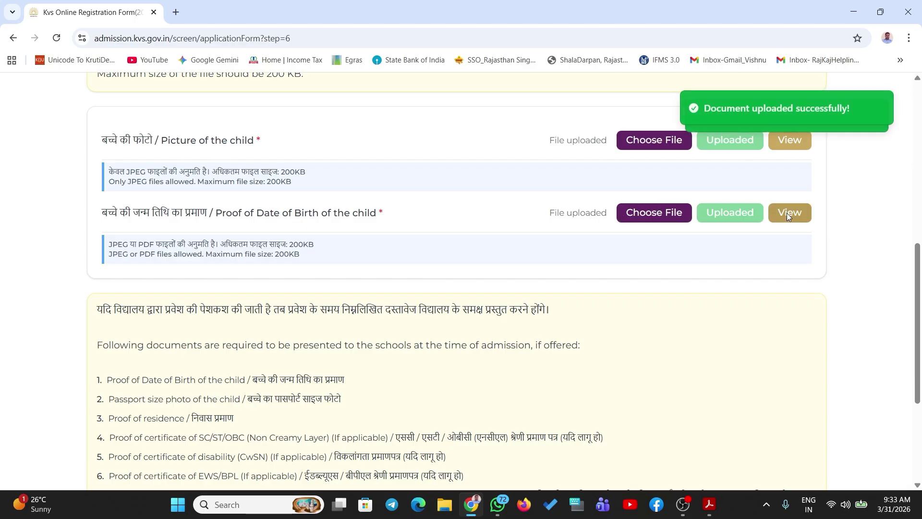
scroll(675, 268, up, 1)
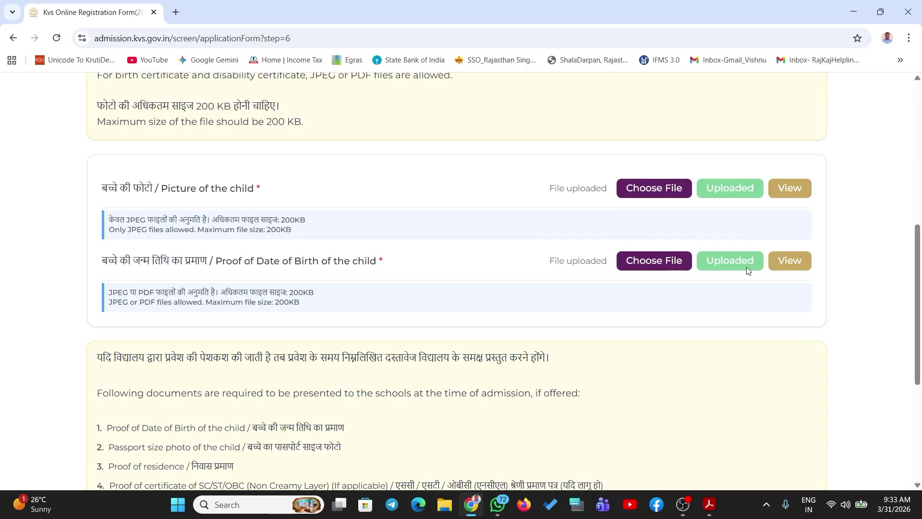
scroll(744, 263, down, 1)
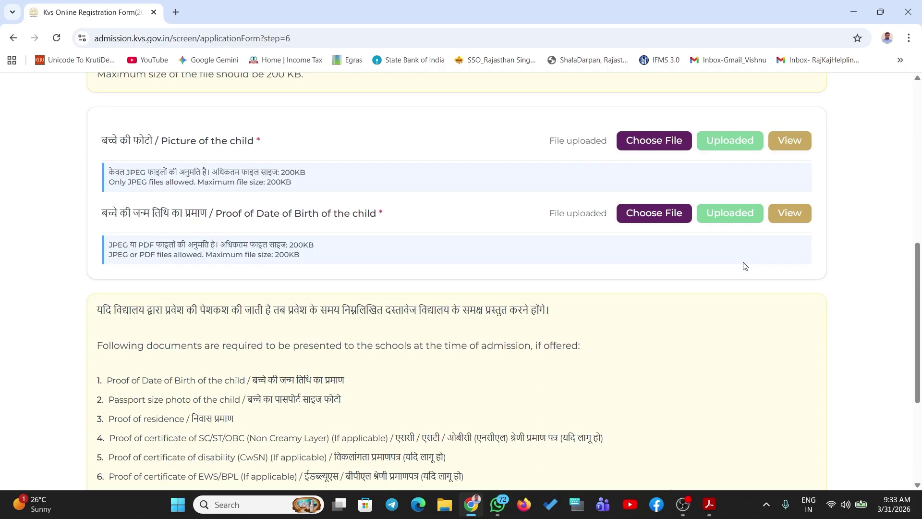
click(795, 215)
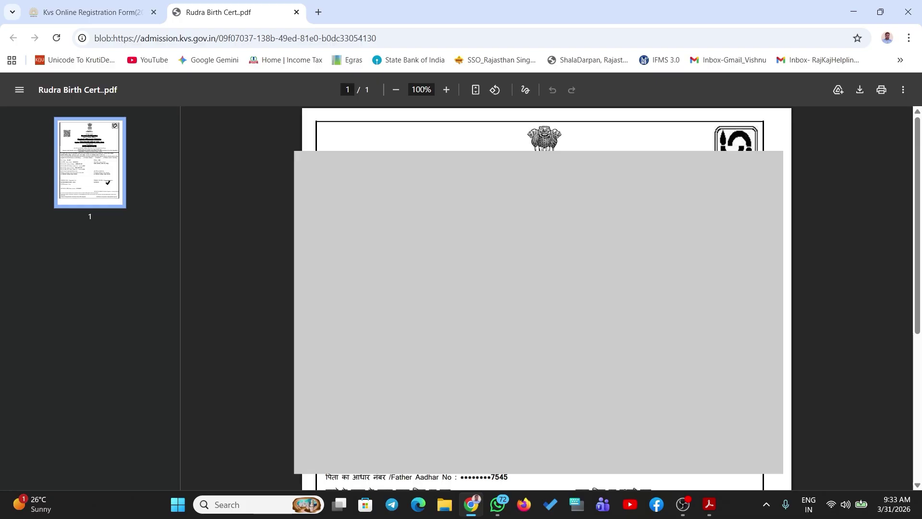
scroll(546, 298, down, 5)
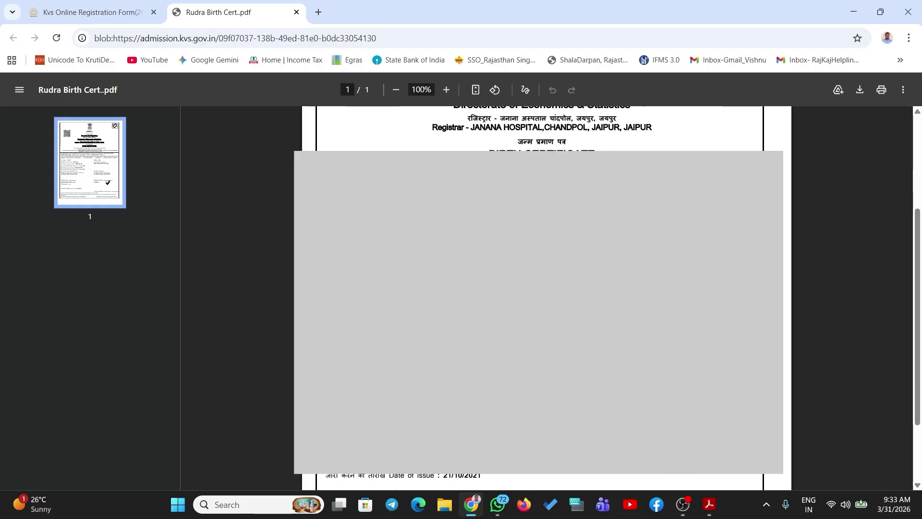
scroll(547, 298, down, 2)
key(ctrl+w)
scroll(478, 230, up, 2)
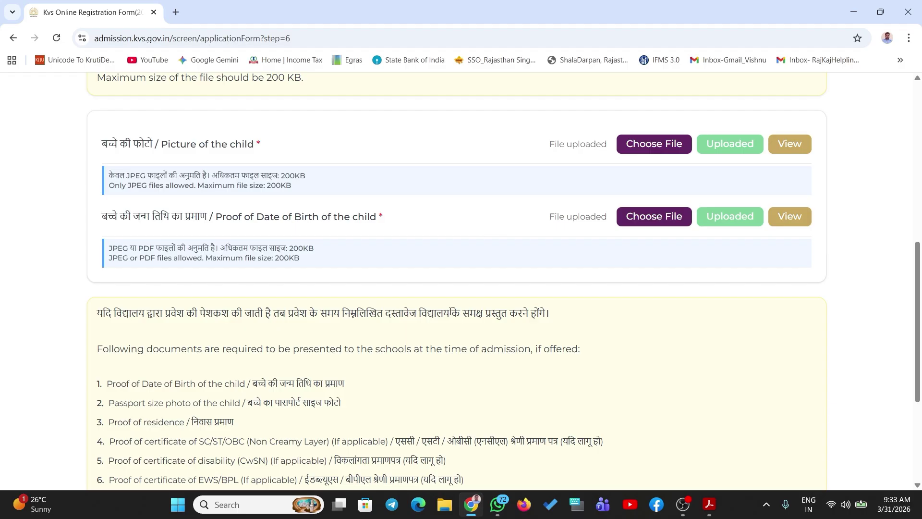
scroll(451, 314, down, 3)
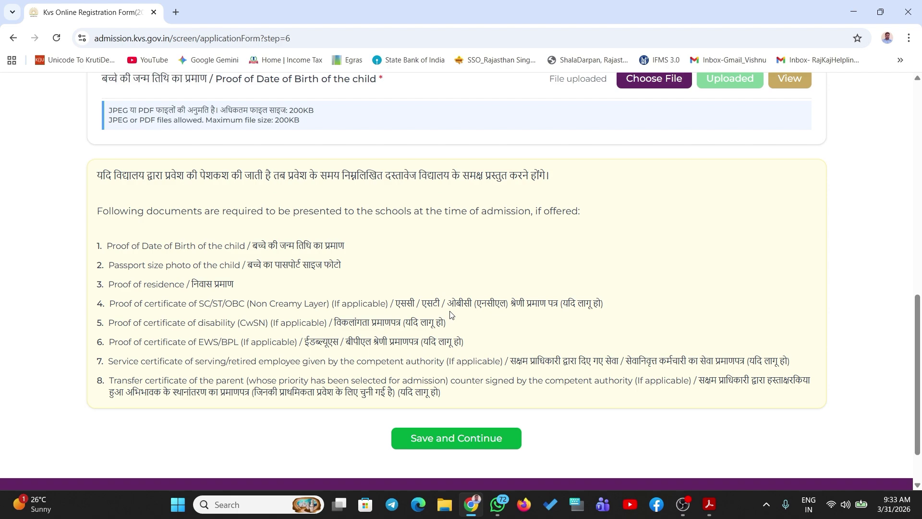
scroll(474, 375, down, 2)
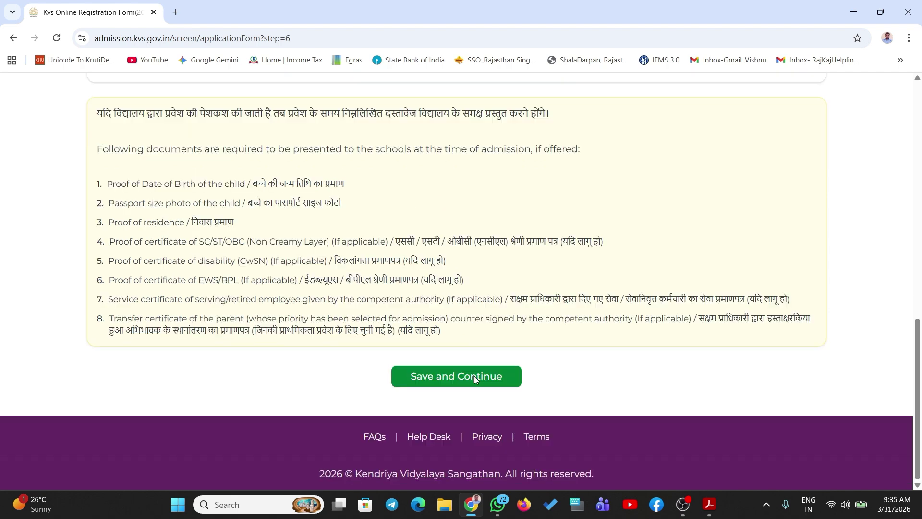
Step: Save Upload Documents, read through the application Preview, and continue to Declaration & Submit
click(456, 376)
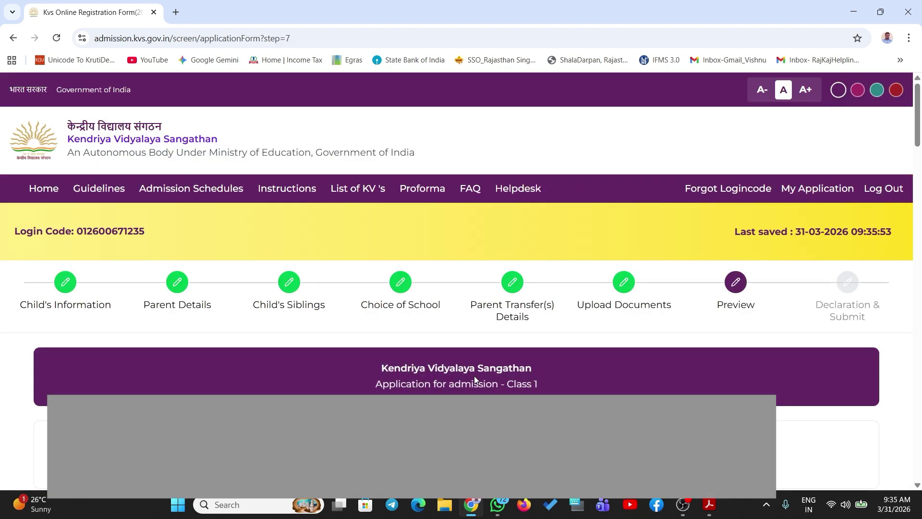
scroll(474, 376, down, 4)
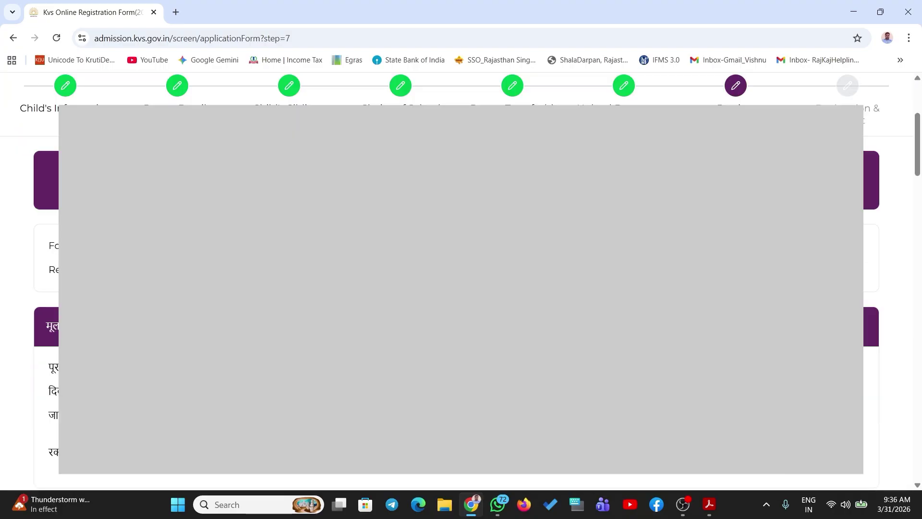
scroll(48, 288, down, 15)
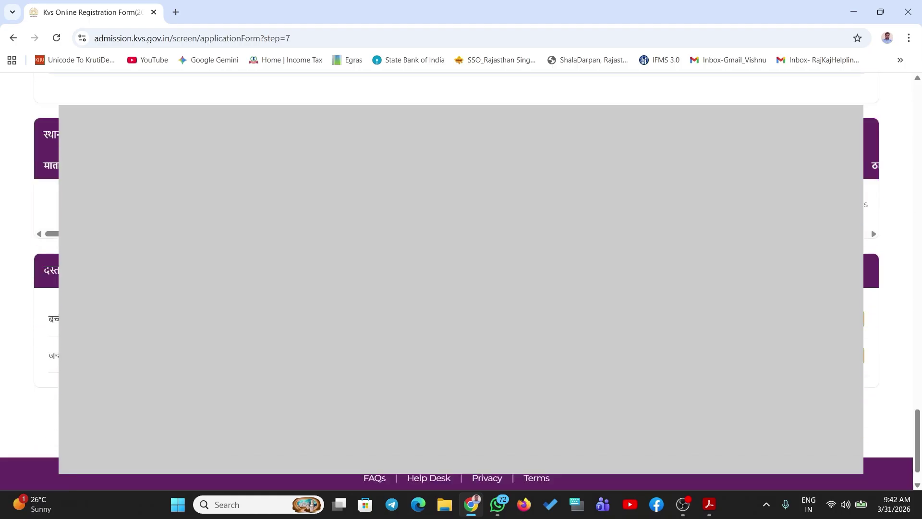
scroll(48, 288, down, 3)
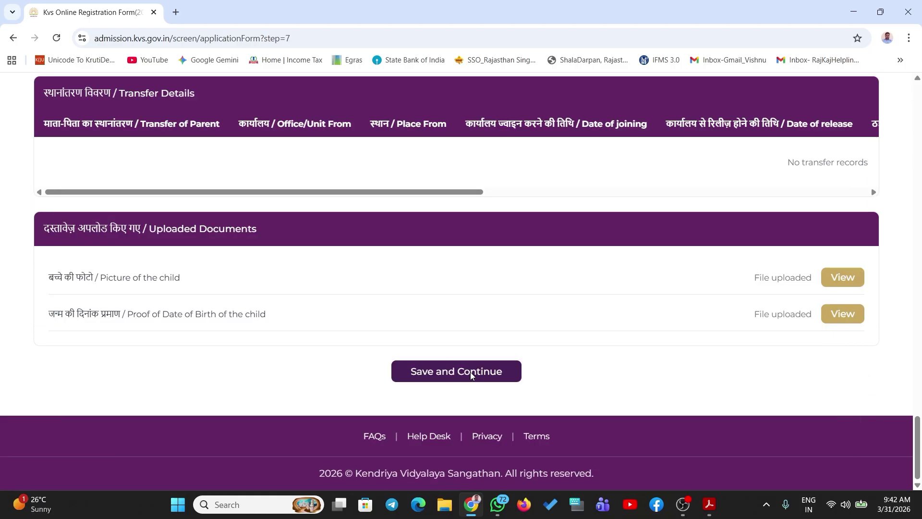
click(471, 373)
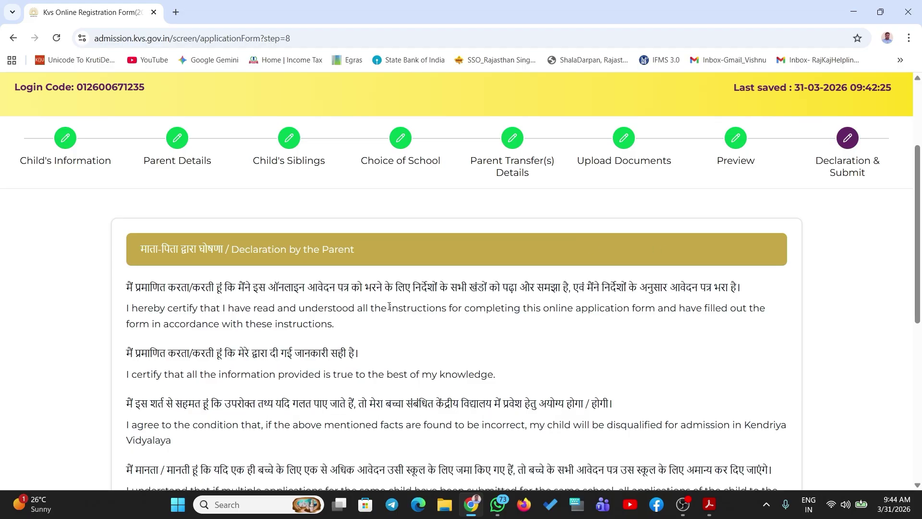
Step: Tick 'I have read the above mentioned terms' and proceed to OTP and captcha verification
scroll(389, 310, down, 3)
scroll(389, 309, down, 3)
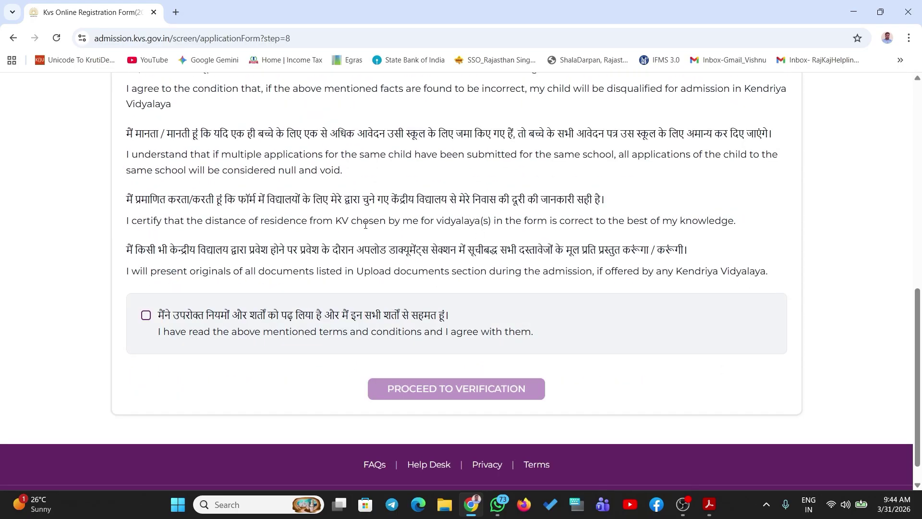
click(147, 317)
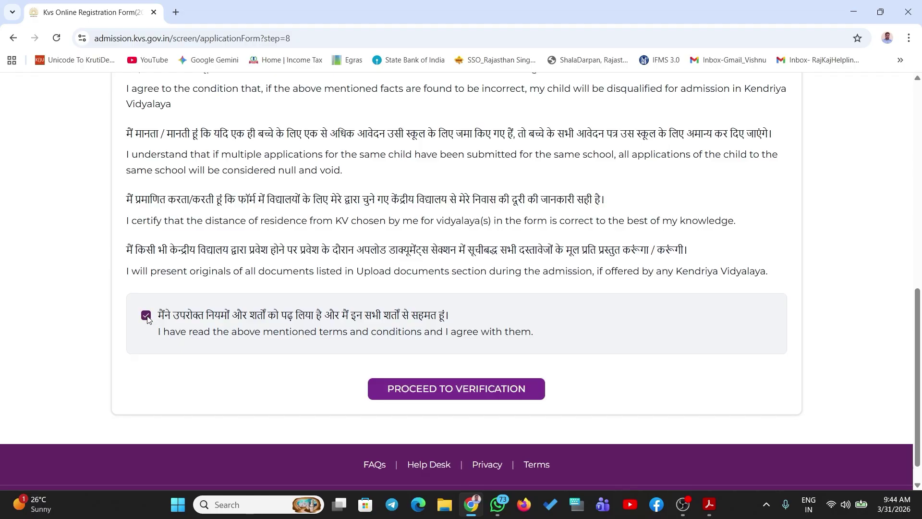
click(473, 388)
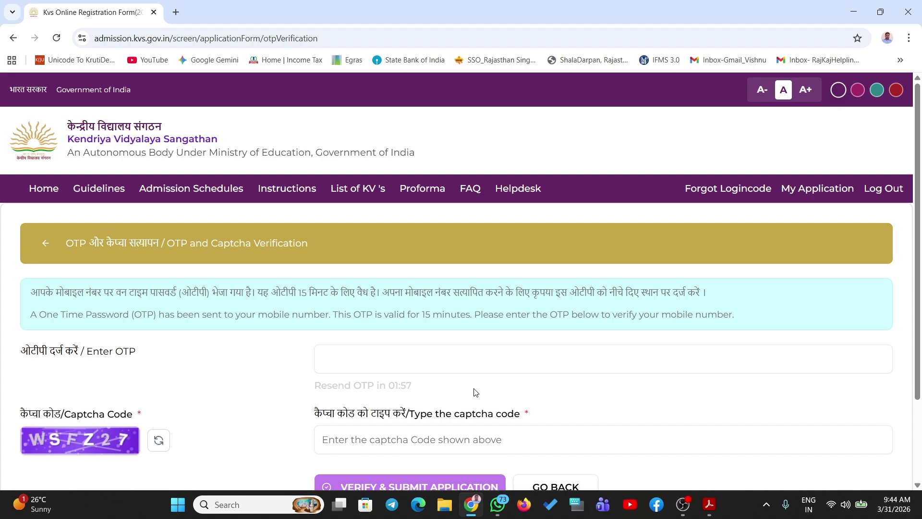
Step: Submit the application with the entered OTP and captcha via VERIFY & SUBMIT APPLICATION
scroll(473, 388, down, 2)
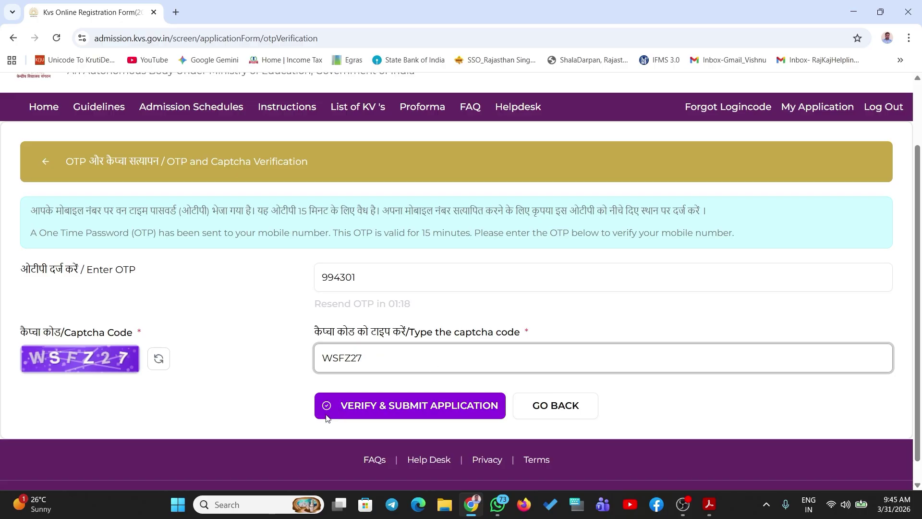
click(464, 410)
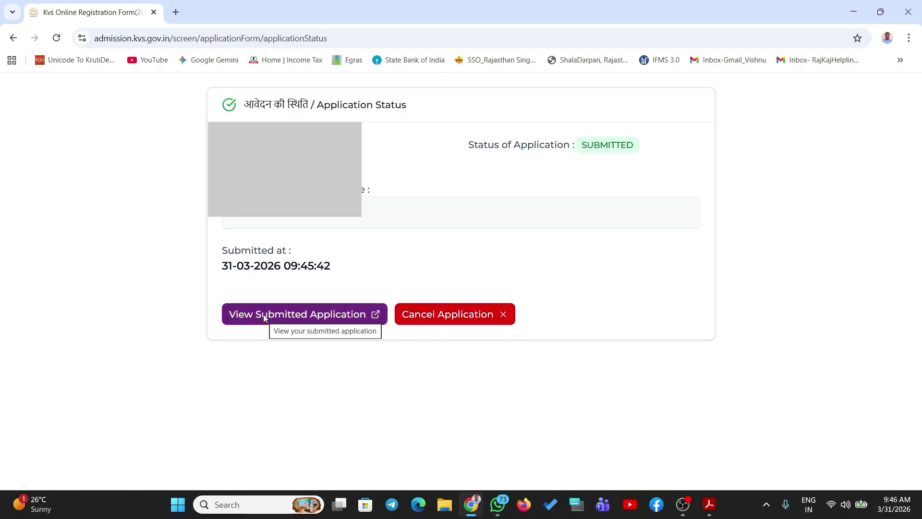
Step: Open View Submitted Application in a new tab and scroll toward Print eApplication
click(283, 314)
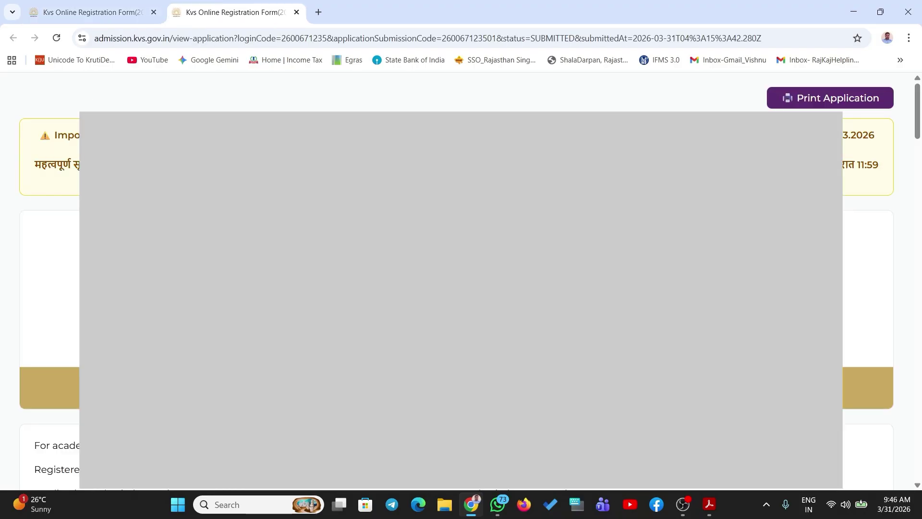
scroll(475, 446, down, 20)
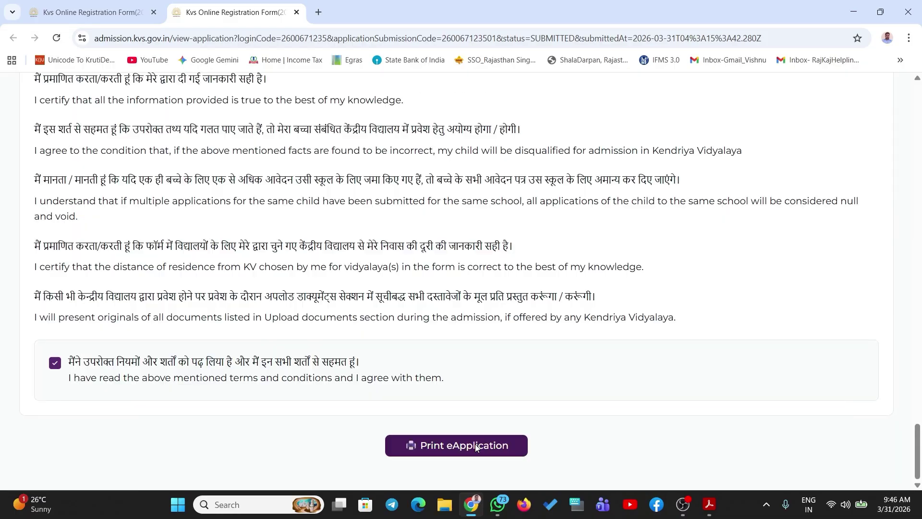